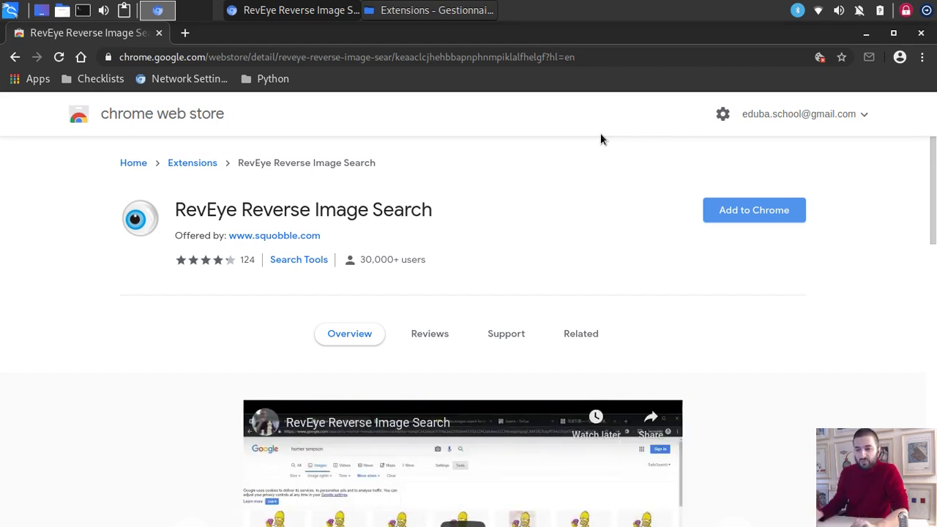
Add the RevEye Reverse Image Search extension to the browser and dismiss the installation notice
{"action": "left_click", "coordinate": [780, 212]}
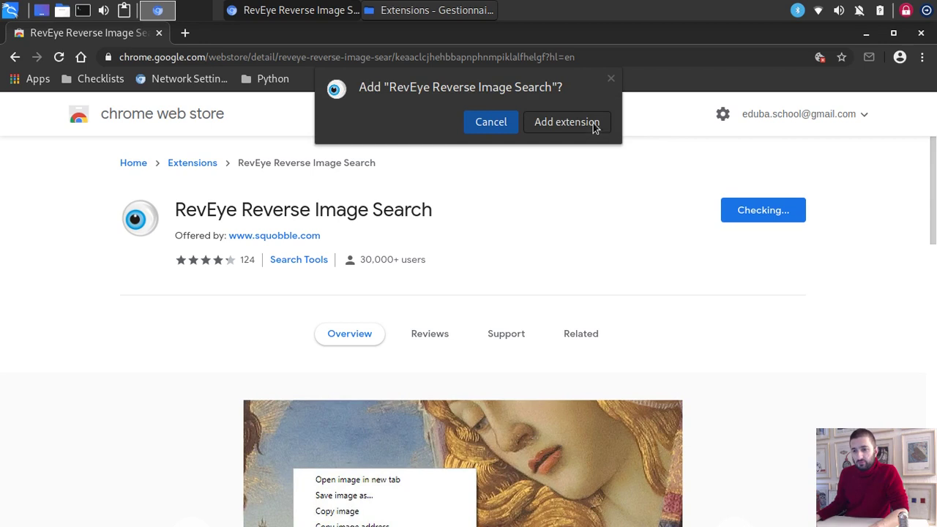
{"action": "left_click", "coordinate": [605, 117]}
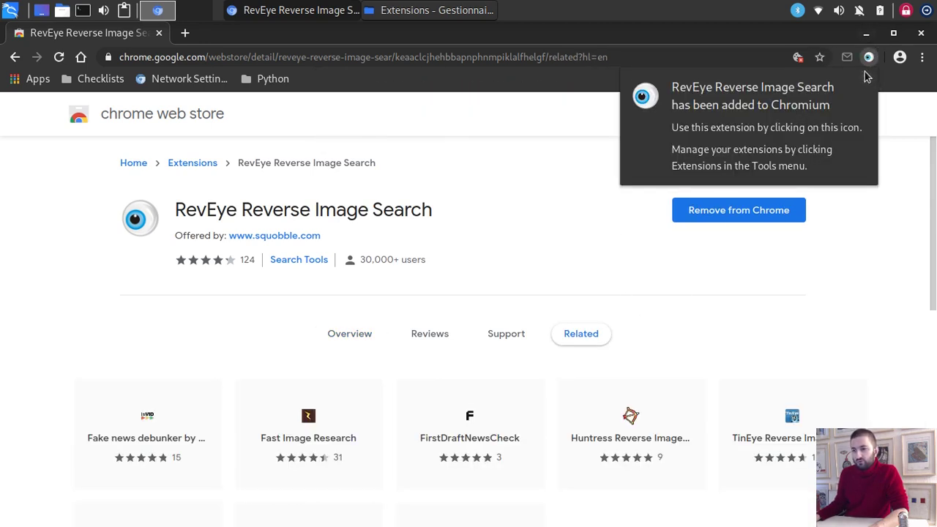
{"action": "left_click", "coordinate": [867, 79]}
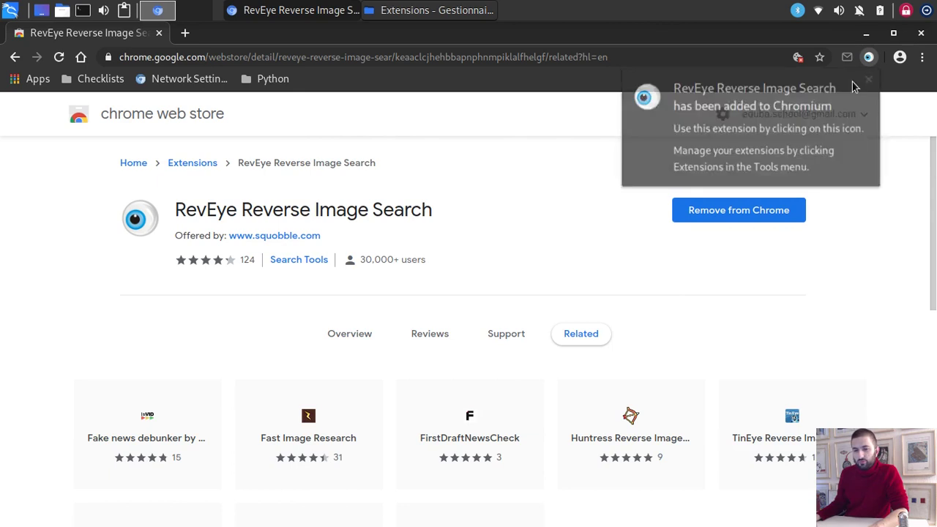
Find the Pexels website with a Google search for "pexels" in a new tab and open it
{"action": "left_click", "coordinate": [186, 34]}
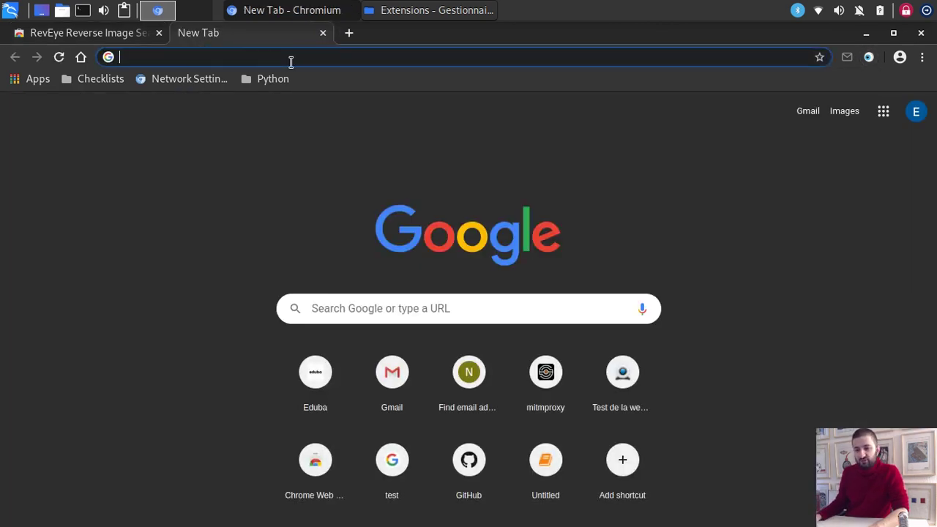
{"action": "left_click", "coordinate": [334, 305]}
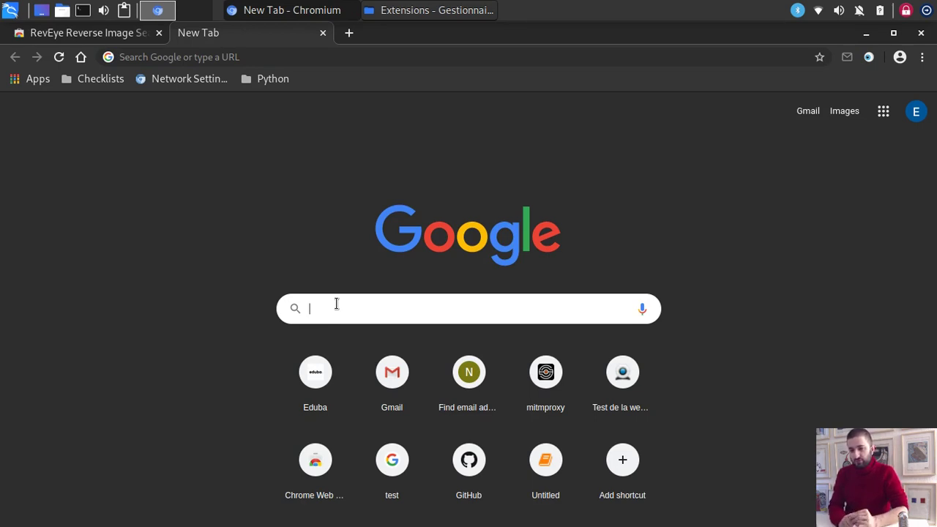
{"action": "type", "text": "pexels"}
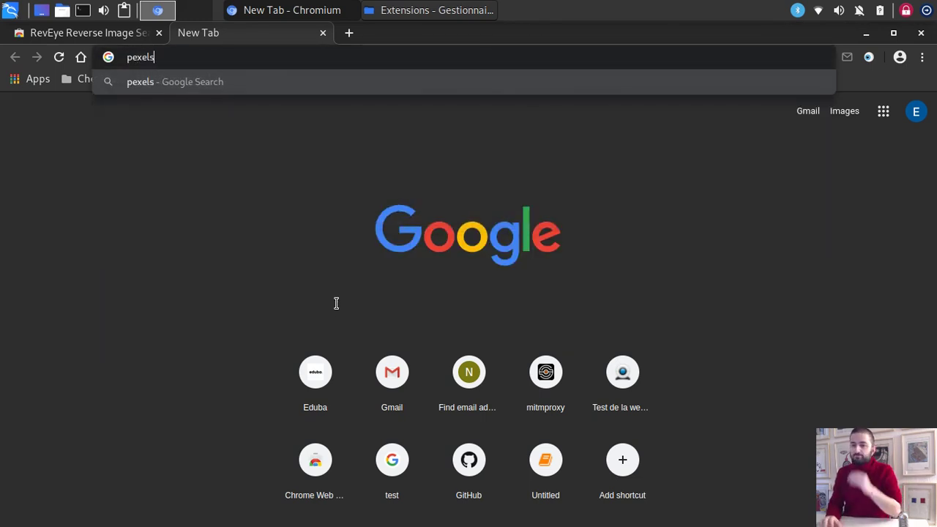
{"action": "key", "text": "Return"}
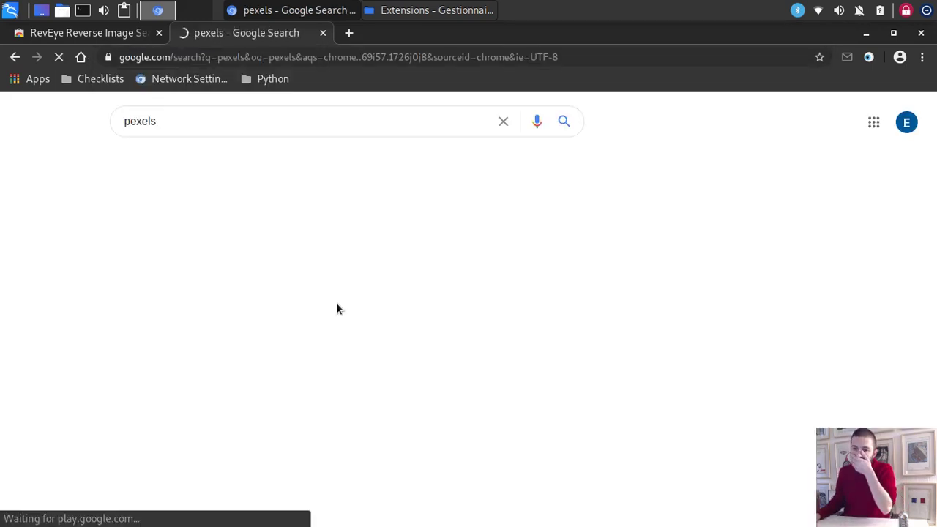
{"action": "left_click", "coordinate": [274, 237]}
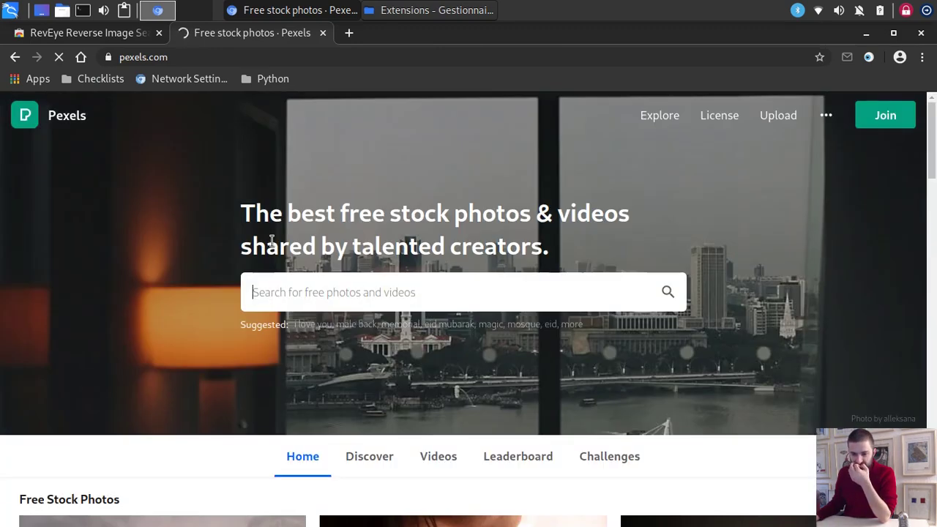
Search Pexels for "model" and look through the resulting photos
{"action": "scroll", "coordinate": [287, 290], "scroll_direction": "down", "scroll_amount": 4}
{"action": "scroll", "coordinate": [303, 241], "scroll_direction": "up", "scroll_amount": 3}
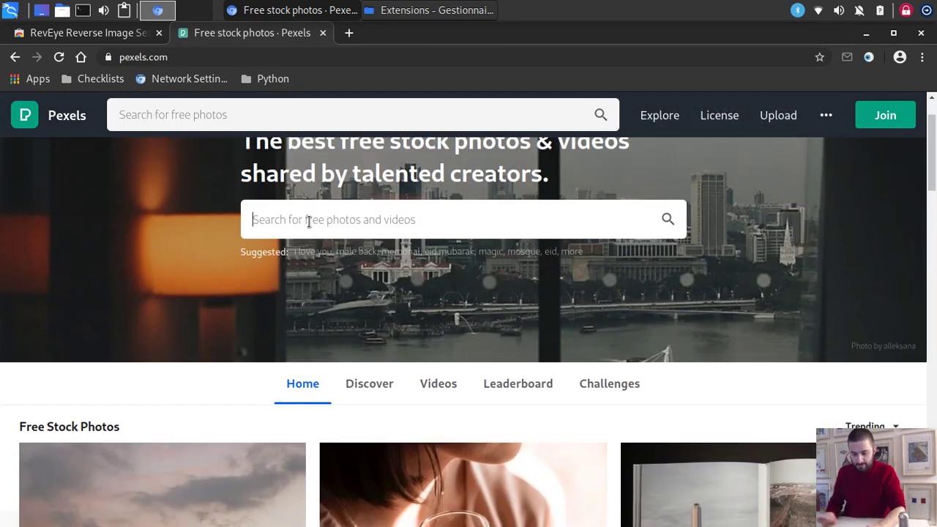
{"action": "left_click", "coordinate": [283, 224]}
{"action": "type", "text": "mode"}
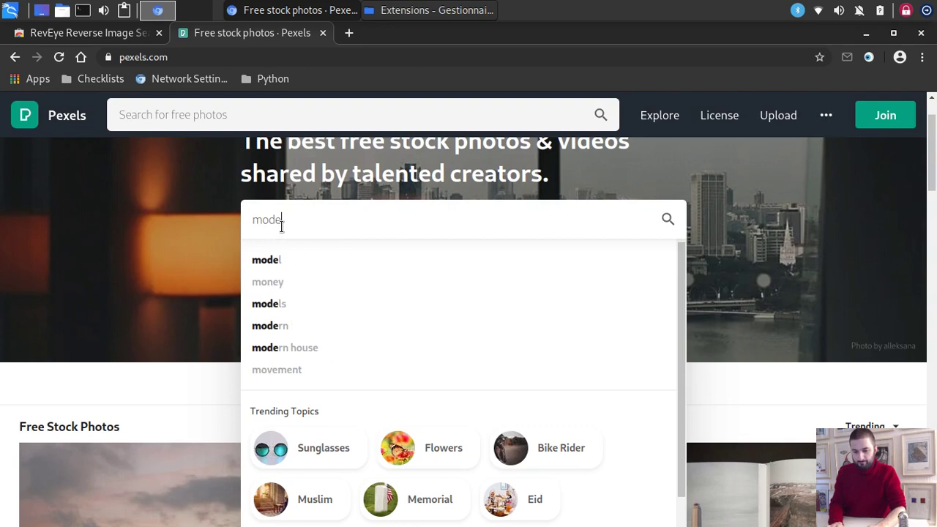
{"action": "type", "text": "l"}
{"action": "key", "text": "Return"}
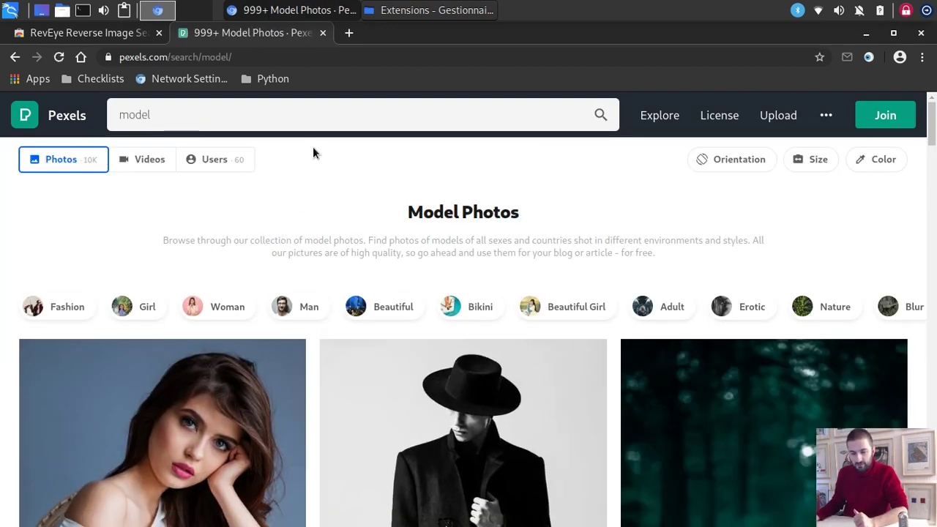
{"action": "scroll", "coordinate": [313, 151], "scroll_direction": "down", "scroll_amount": 12}
{"action": "scroll", "coordinate": [508, 373], "scroll_direction": "up", "scroll_amount": 12}
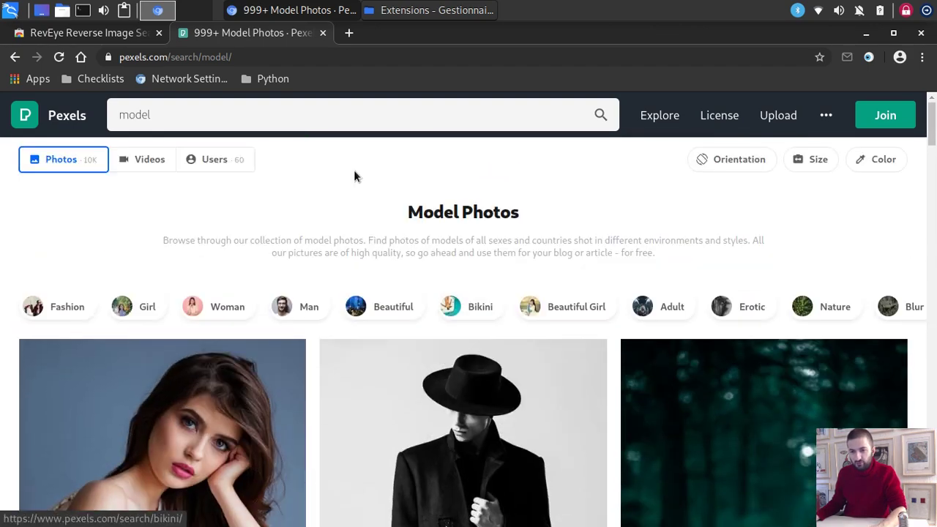
Replace the Pexels search term with "happy" and run the search
{"action": "left_click", "coordinate": [331, 115]}
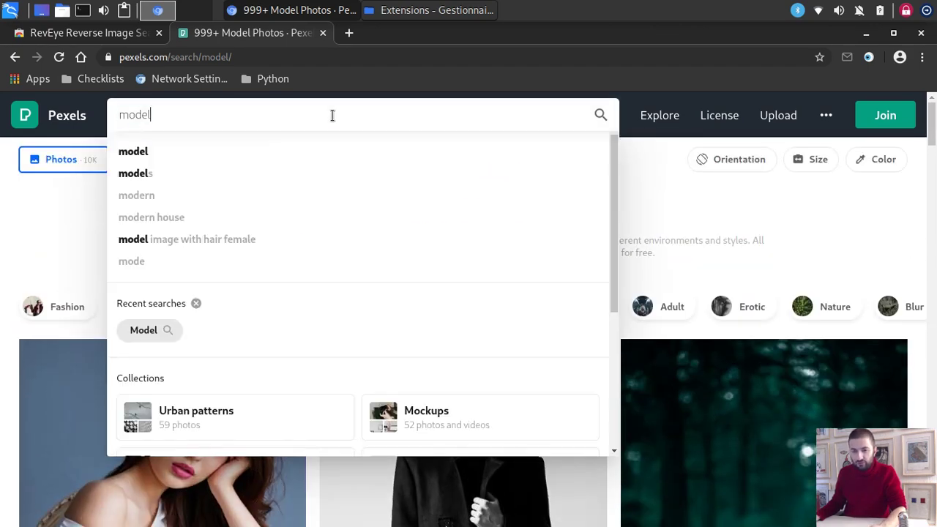
{"action": "key", "text": "ctrl+a"}
{"action": "type", "text": "happ"}
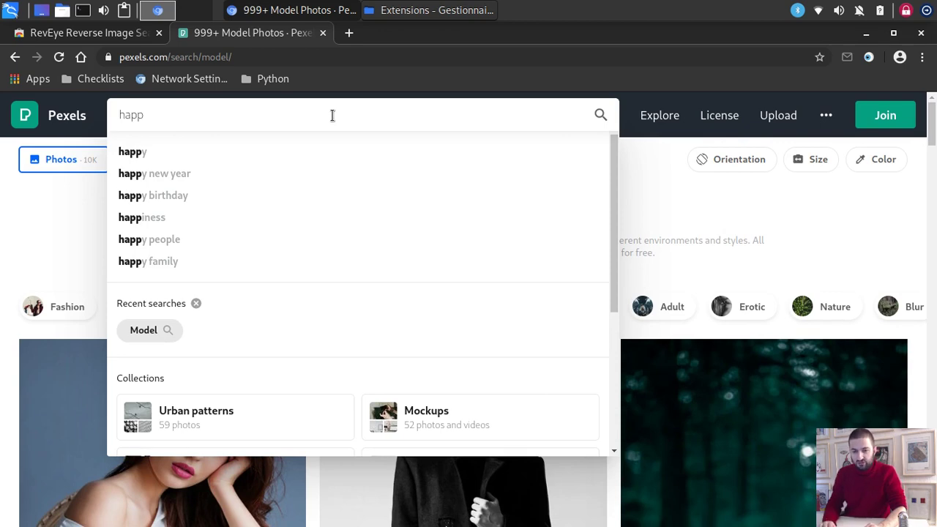
{"action": "key", "text": "Down"}
{"action": "key", "text": "Return"}
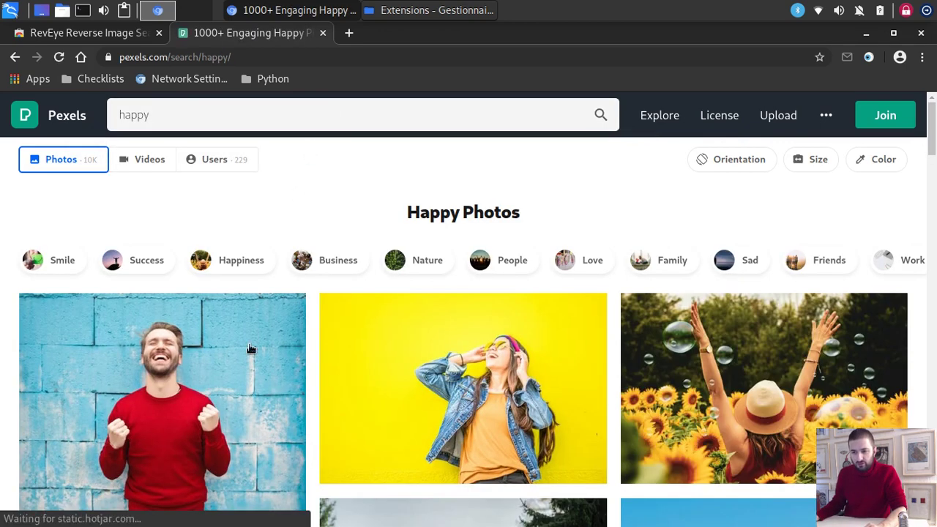
Open the photo of the laughing man in the red sweater and run a RevEye reverse image search on all search engines
{"action": "left_click", "coordinate": [248, 347]}
{"action": "right_click", "coordinate": [438, 286]}
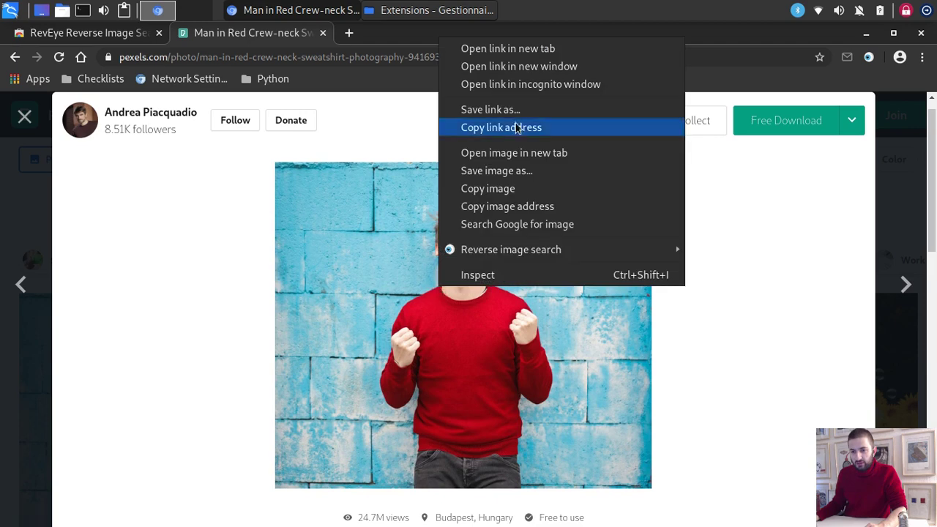
{"action": "mouse_move", "coordinate": [523, 248]}
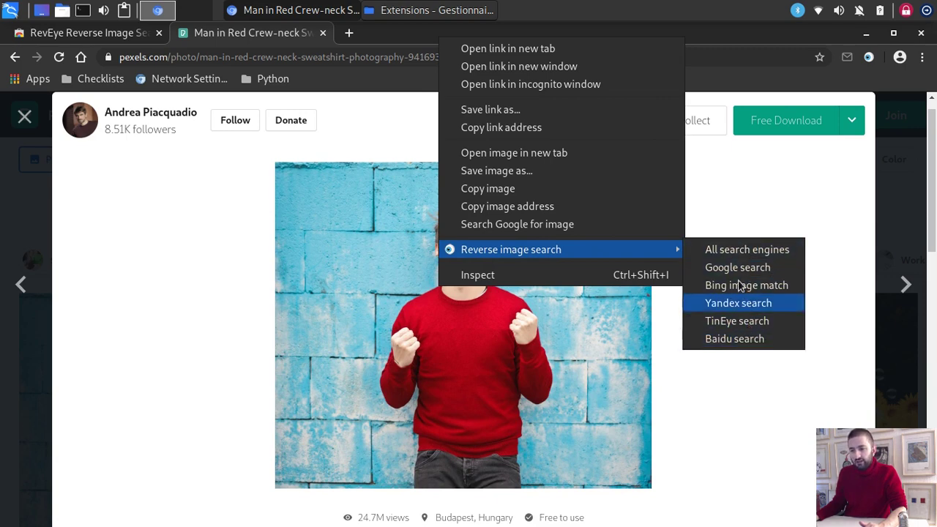
{"action": "left_click", "coordinate": [739, 251]}
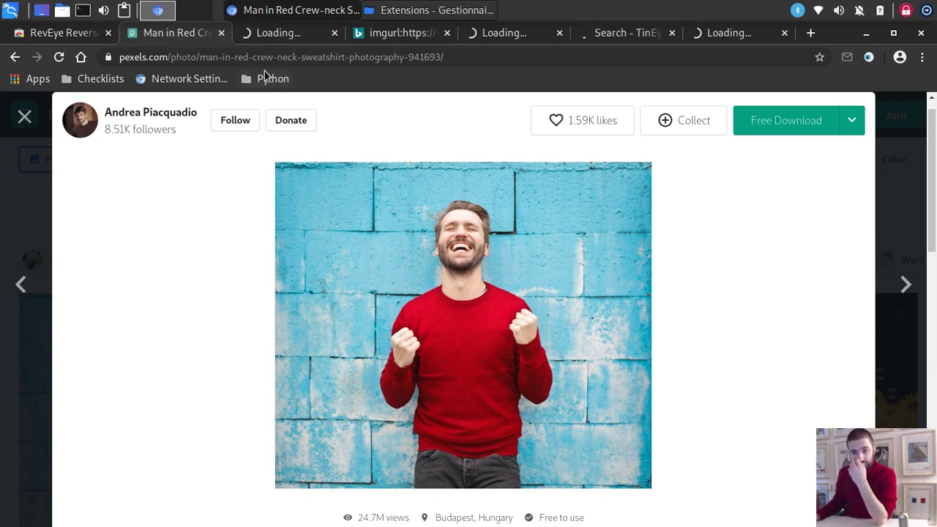
Examine the Bing reverse image search results, covering both matching pages and similar images
{"action": "left_click", "coordinate": [403, 33]}
{"action": "scroll", "coordinate": [476, 305], "scroll_direction": "down", "scroll_amount": 10}
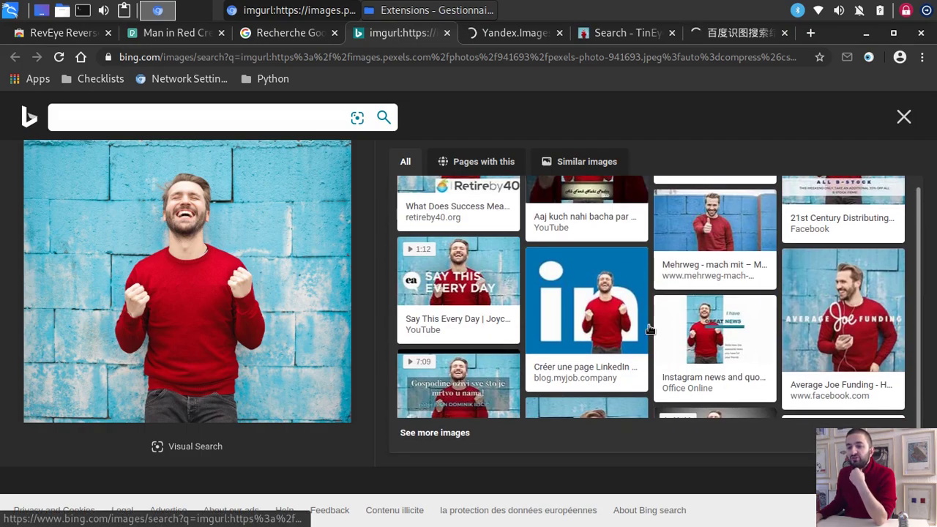
{"action": "scroll", "coordinate": [651, 333], "scroll_direction": "up", "scroll_amount": 3}
{"action": "scroll", "coordinate": [649, 330], "scroll_direction": "up", "scroll_amount": 3}
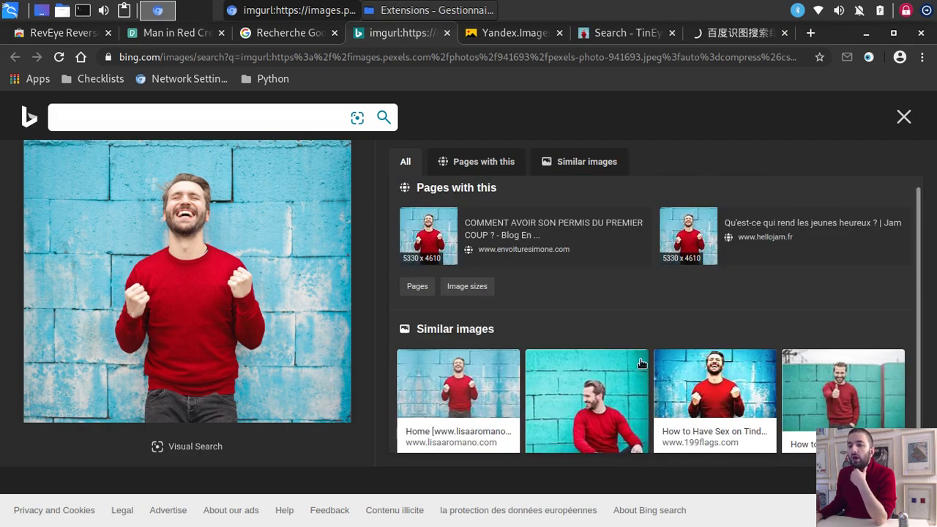
{"action": "scroll", "coordinate": [618, 371], "scroll_direction": "down", "scroll_amount": 4}
{"action": "scroll", "coordinate": [618, 371], "scroll_direction": "down", "scroll_amount": 3}
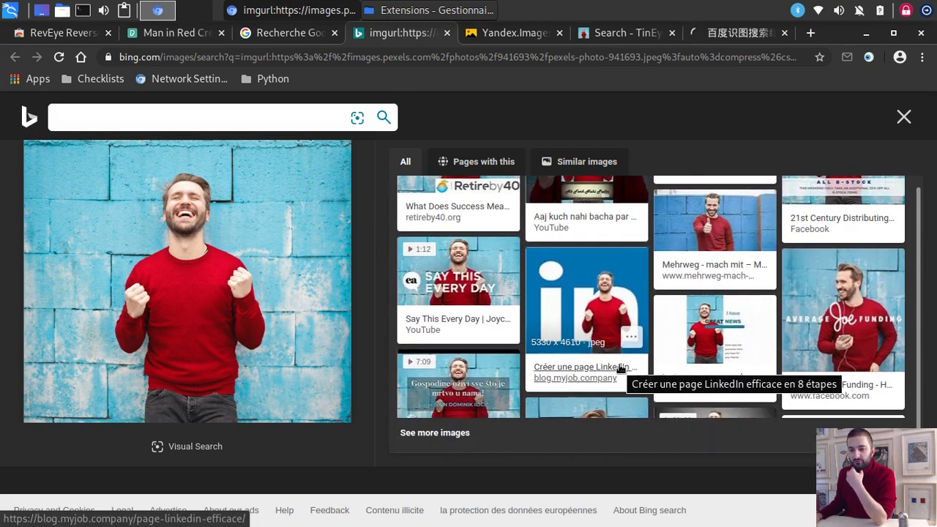
{"action": "scroll", "coordinate": [619, 370], "scroll_direction": "up", "scroll_amount": 4}
{"action": "scroll", "coordinate": [619, 368], "scroll_direction": "up", "scroll_amount": 3}
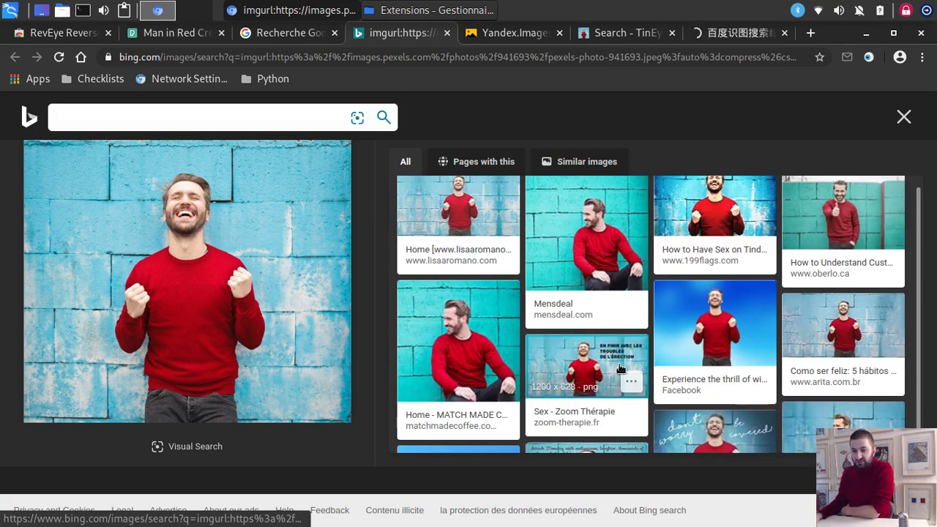
{"action": "scroll", "coordinate": [619, 368], "scroll_direction": "up", "scroll_amount": 3}
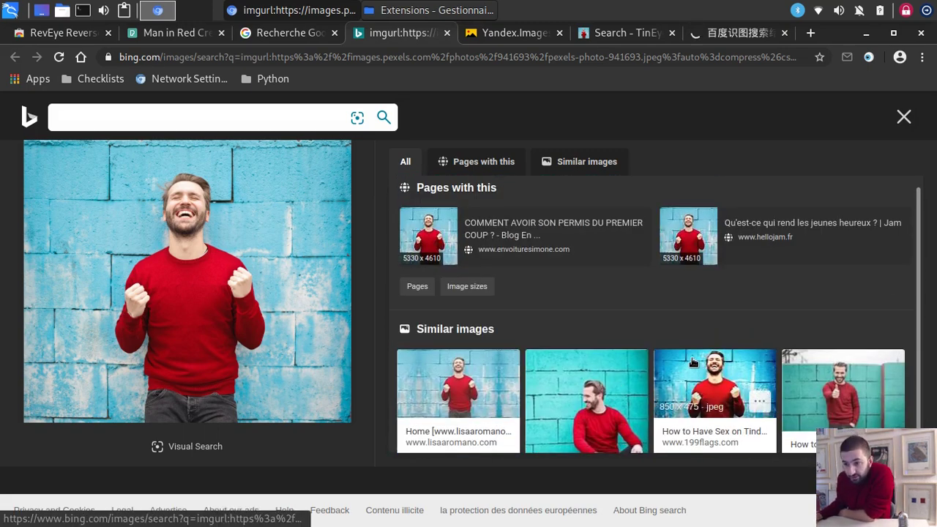
Show only the pages containing this image in Bing and look through the listed websites
{"action": "left_click", "coordinate": [477, 155]}
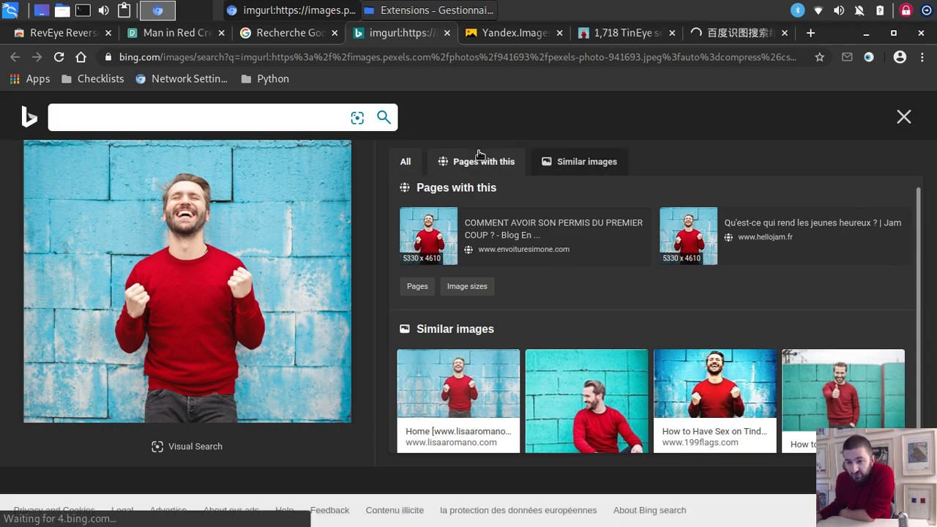
{"action": "scroll", "coordinate": [518, 298], "scroll_direction": "down", "scroll_amount": 10}
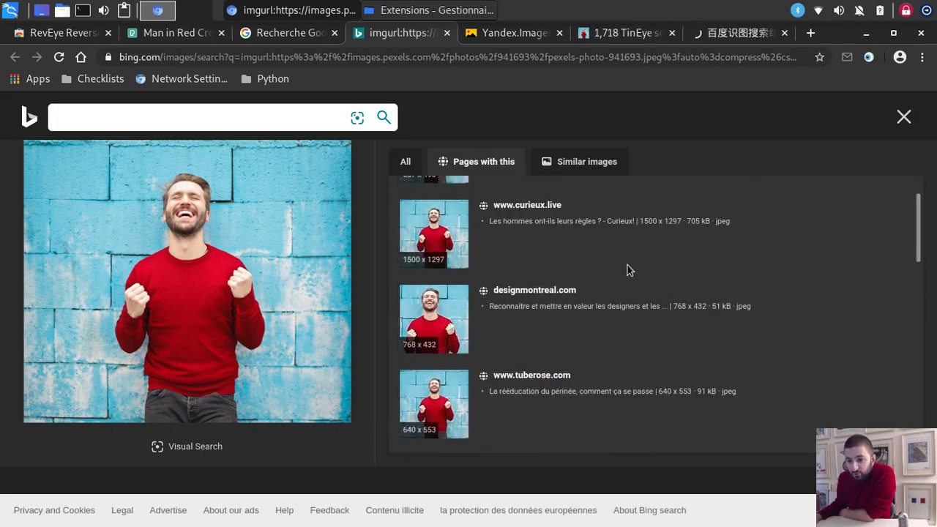
{"action": "scroll", "coordinate": [749, 288], "scroll_direction": "down", "scroll_amount": 6}
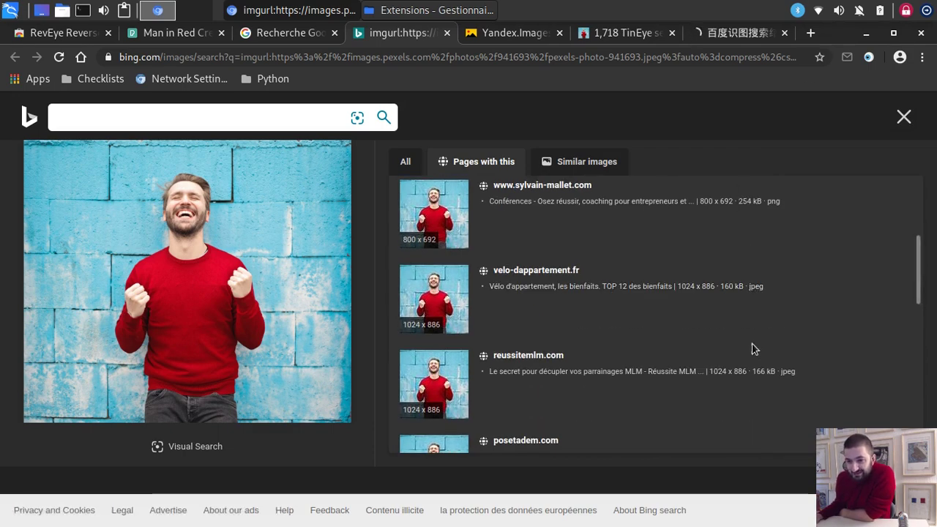
{"action": "scroll", "coordinate": [765, 316], "scroll_direction": "down", "scroll_amount": 10}
{"action": "scroll", "coordinate": [772, 316], "scroll_direction": "down", "scroll_amount": 10}
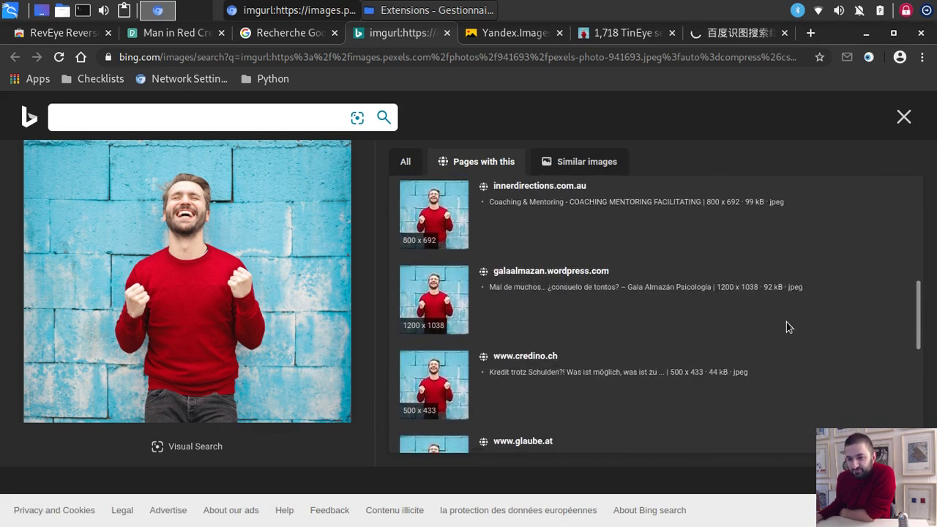
{"action": "scroll", "coordinate": [808, 315], "scroll_direction": "down", "scroll_amount": 10}
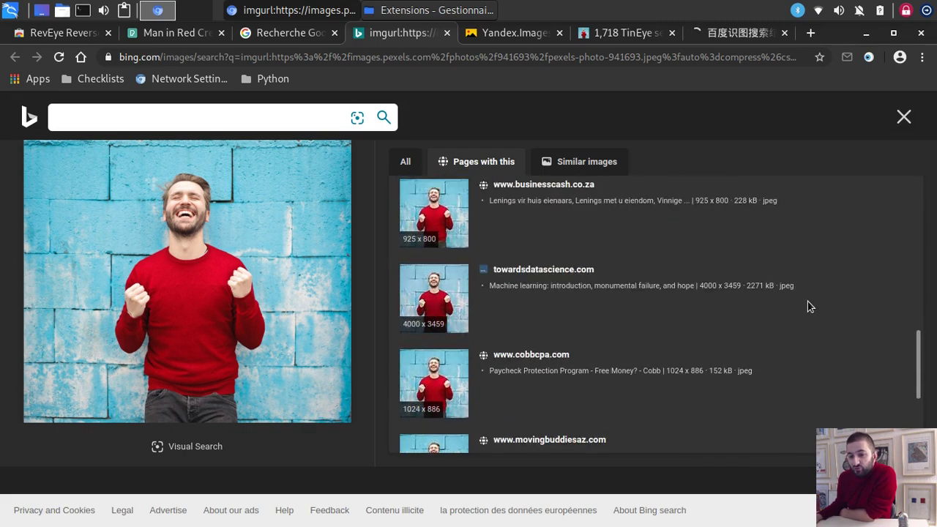
{"action": "scroll", "coordinate": [556, 220], "scroll_direction": "down", "scroll_amount": 5}
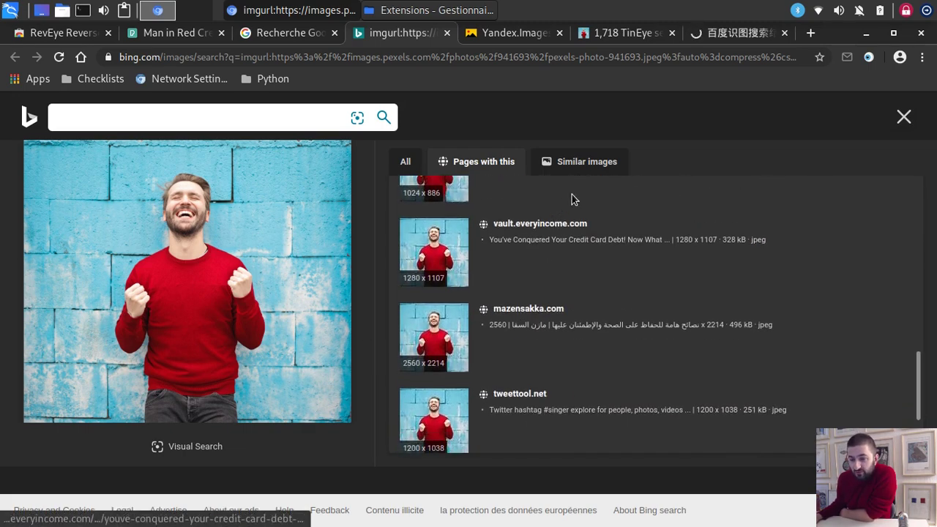
Show only Bing's similar images and browse the list to its end and back to the start
{"action": "left_click", "coordinate": [552, 161]}
{"action": "scroll", "coordinate": [667, 338], "scroll_direction": "down", "scroll_amount": 10}
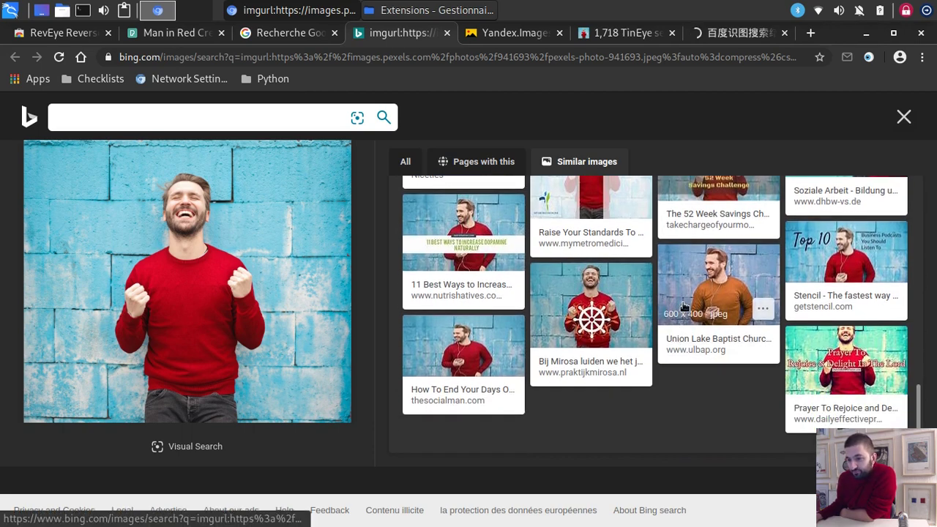
{"action": "scroll", "coordinate": [682, 306], "scroll_direction": "up", "scroll_amount": 10}
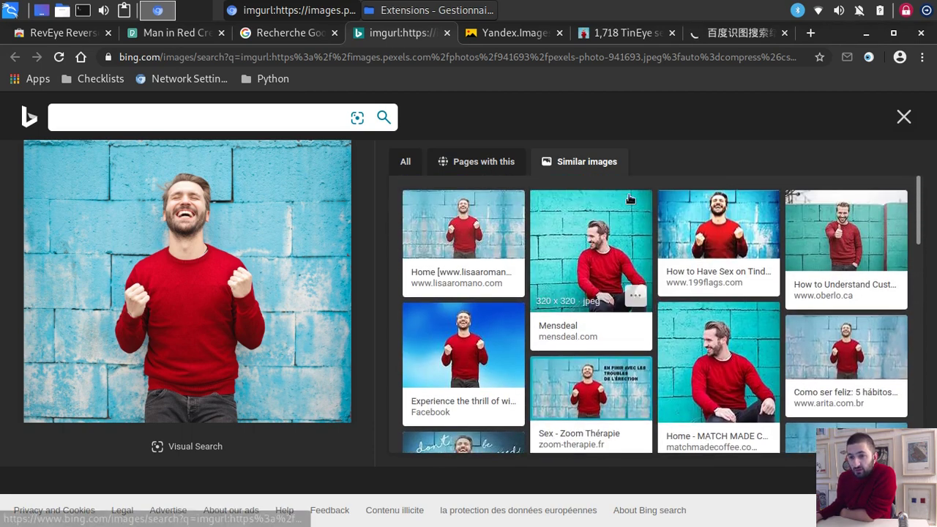
Switch to the Yandex results and examine the similar images and the sites where the image is displayed
{"action": "key", "text": "ctrl+Tab"}
{"action": "scroll", "coordinate": [542, 256], "scroll_direction": "down", "scroll_amount": 3}
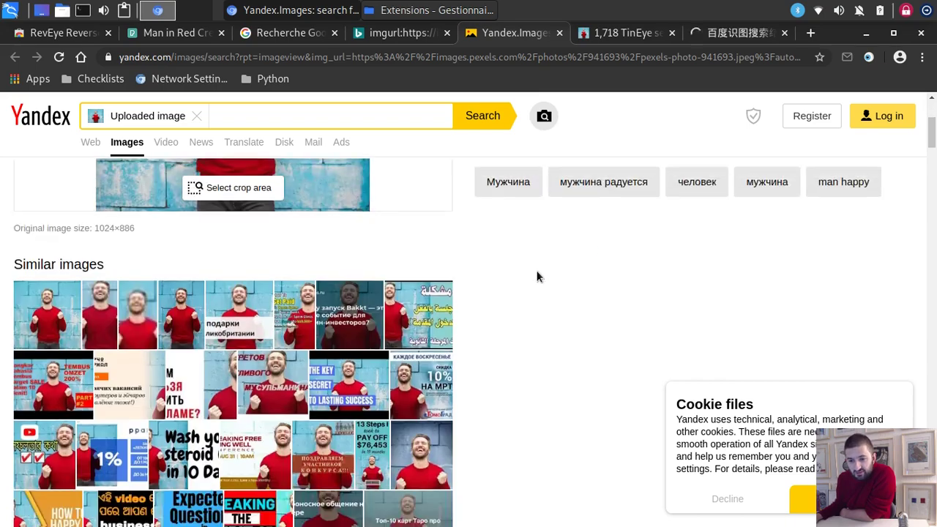
{"action": "scroll", "coordinate": [537, 276], "scroll_direction": "down", "scroll_amount": 3}
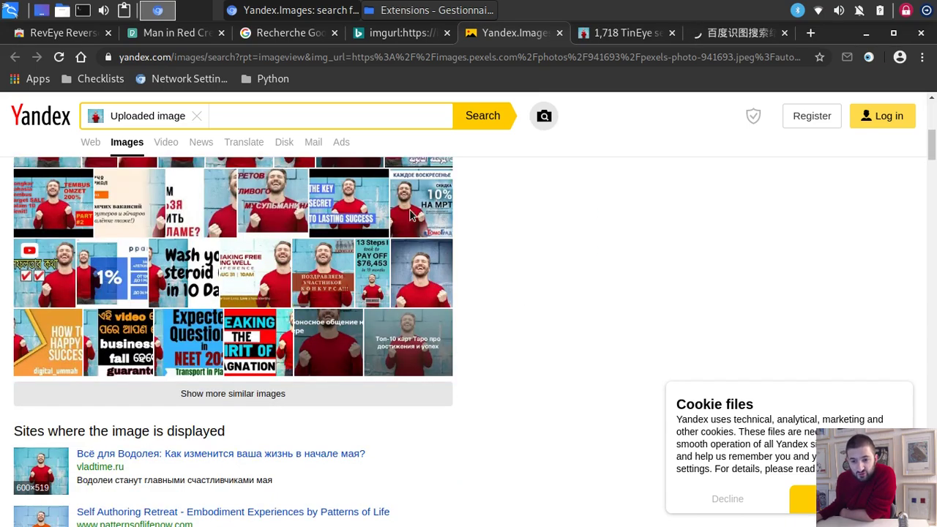
{"action": "scroll", "coordinate": [517, 293], "scroll_direction": "down", "scroll_amount": 5}
{"action": "scroll", "coordinate": [285, 304], "scroll_direction": "down", "scroll_amount": 4}
{"action": "scroll", "coordinate": [278, 322], "scroll_direction": "down", "scroll_amount": 15}
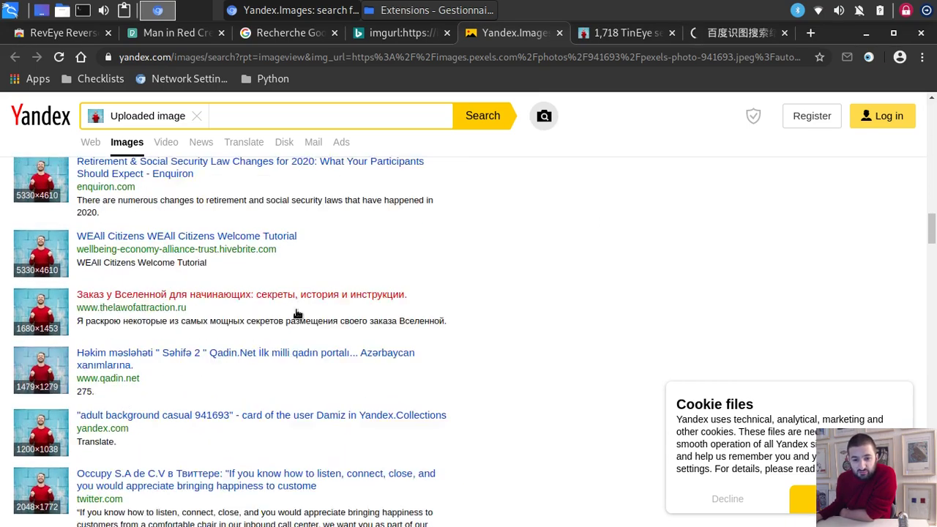
{"action": "scroll", "coordinate": [292, 325], "scroll_direction": "down", "scroll_amount": 15}
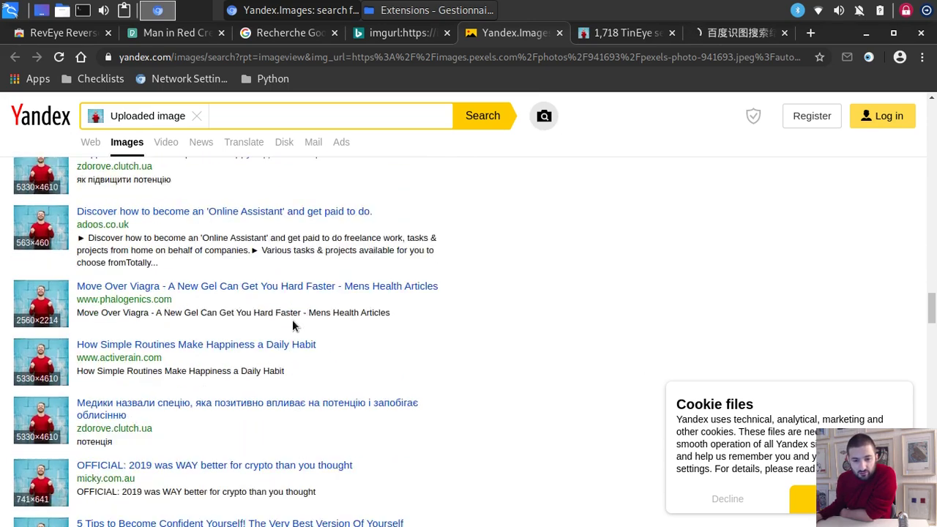
Browse further through Yandex's list of sites displaying the photo and switch to the TinEye results
{"action": "scroll", "coordinate": [263, 366], "scroll_direction": "down", "scroll_amount": 12}
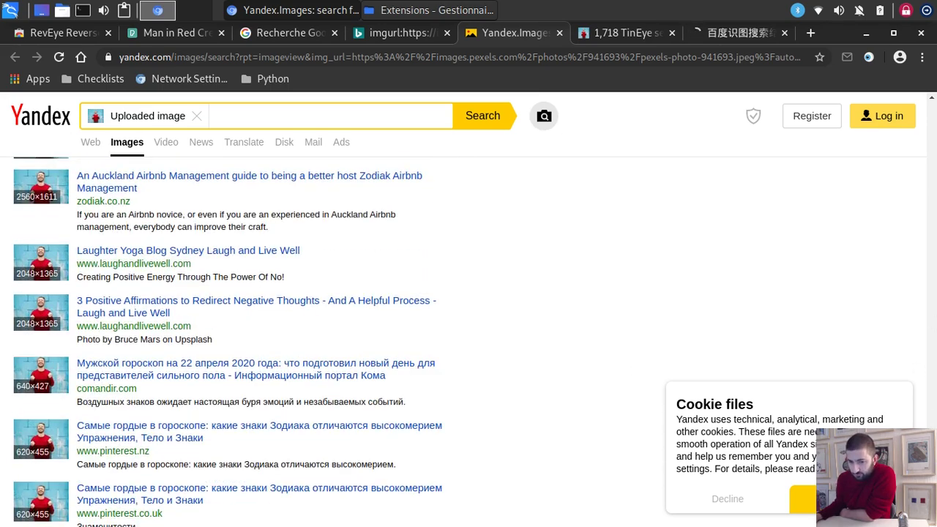
{"action": "scroll", "coordinate": [264, 330], "scroll_direction": "up", "scroll_amount": 12}
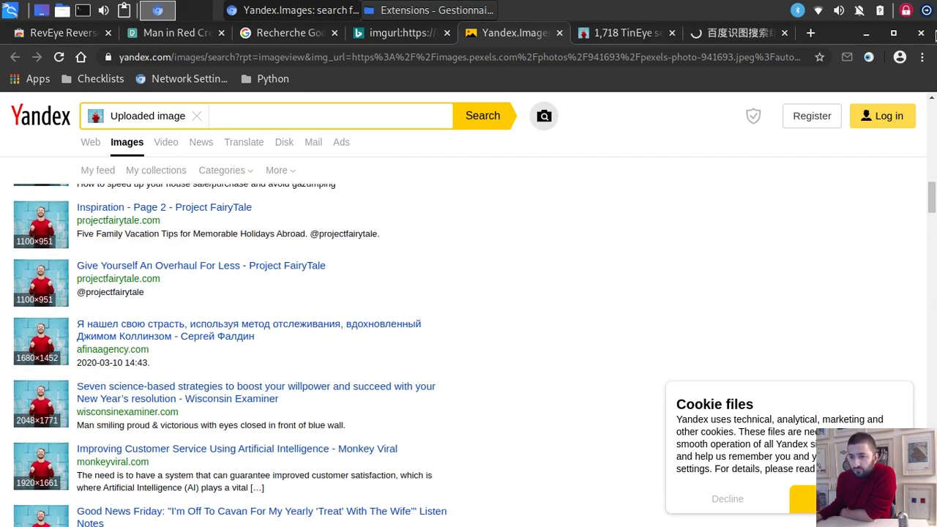
{"action": "left_click", "coordinate": [594, 33]}
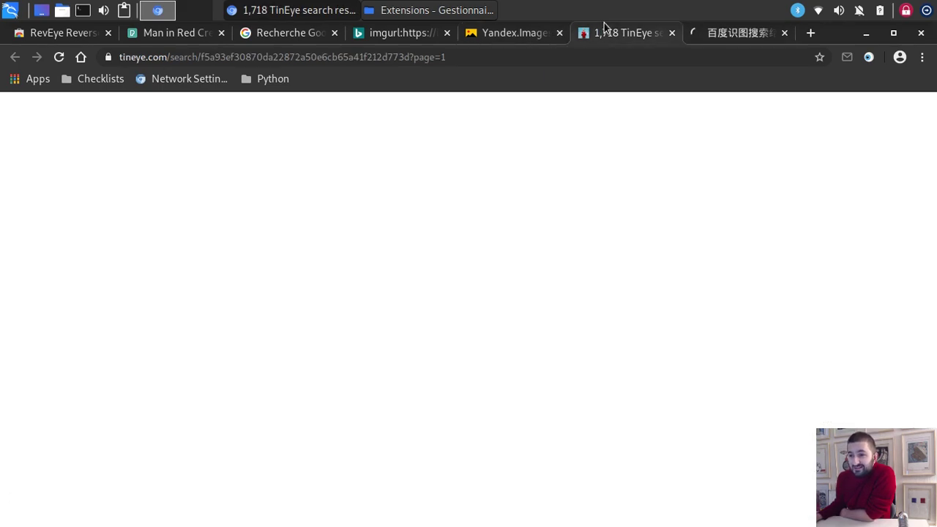
Close the TinEye, Yandex and Baidu result tabs
{"action": "left_click", "coordinate": [672, 33]}
{"action": "left_click", "coordinate": [524, 35]}
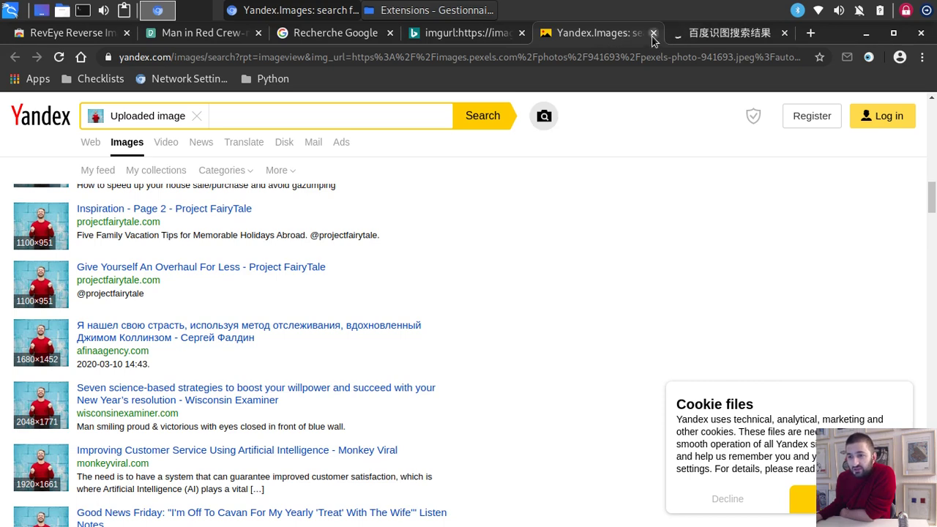
{"action": "left_click", "coordinate": [653, 33]}
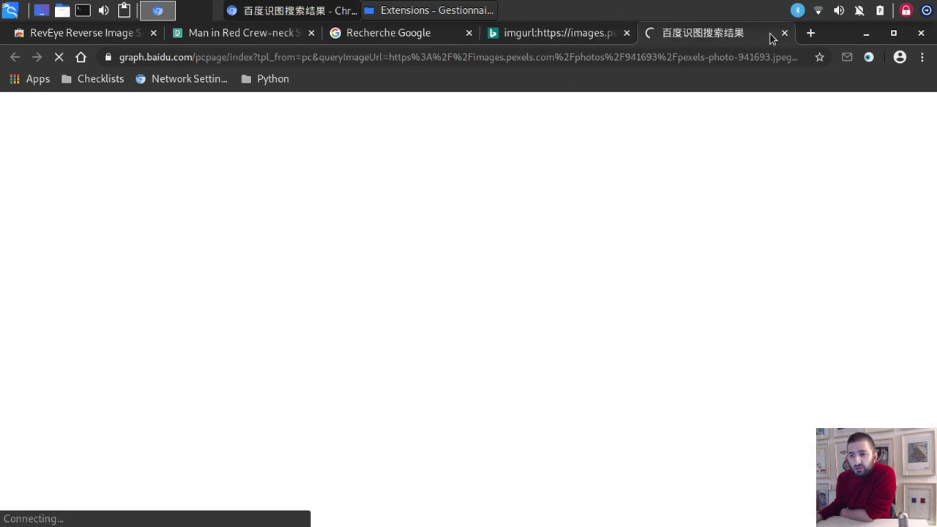
{"action": "left_click", "coordinate": [783, 33]}
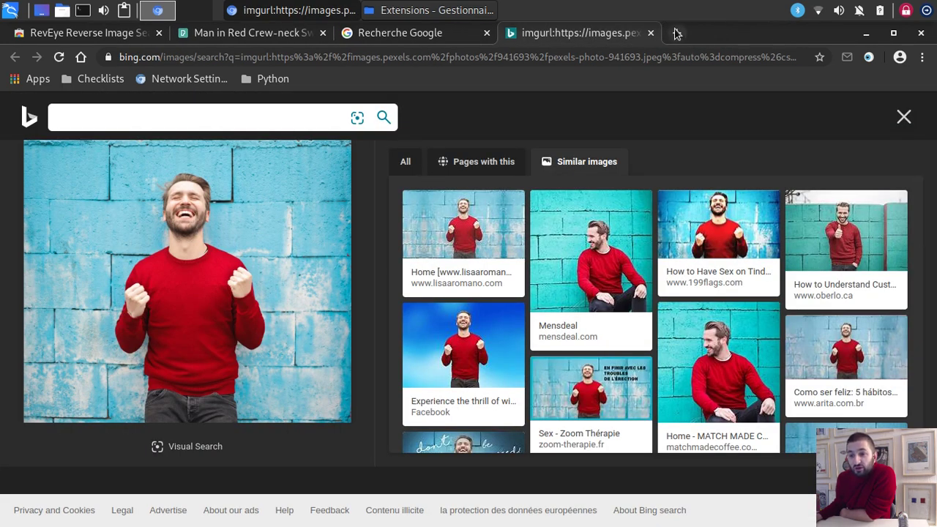
Look over Bing's similar images once more and close the Bing results tab
{"action": "scroll", "coordinate": [642, 279], "scroll_direction": "down", "scroll_amount": 3}
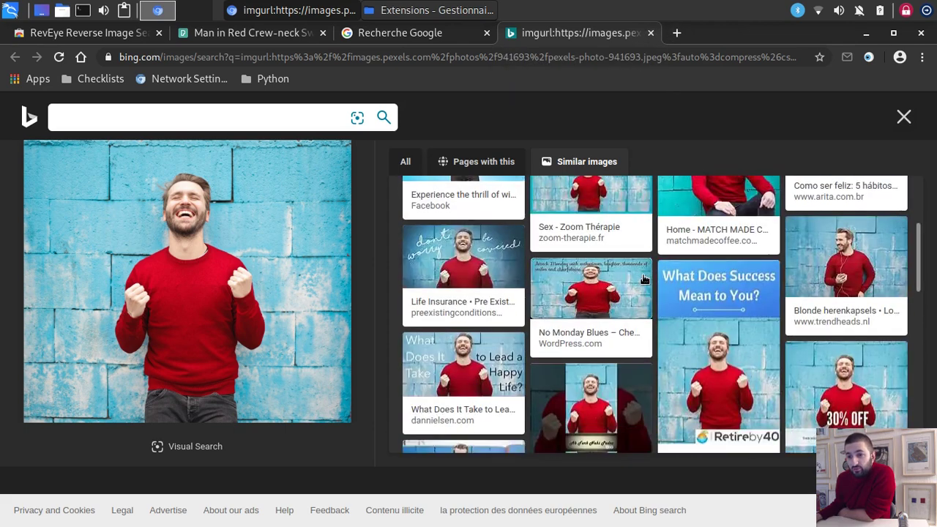
{"action": "scroll", "coordinate": [643, 279], "scroll_direction": "down", "scroll_amount": 3}
{"action": "left_click", "coordinate": [650, 33]}
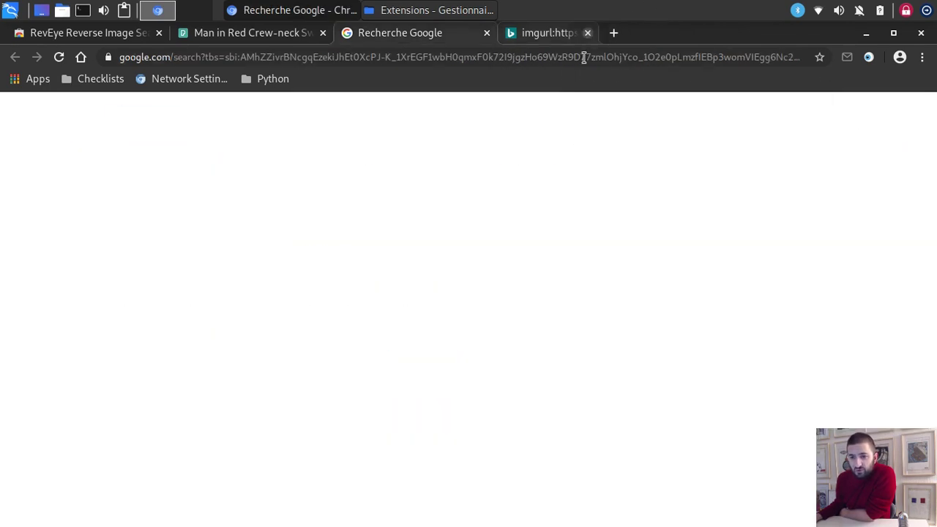
Check the query Google associated with the photo, and close the Google results and the Pexels photo page
{"action": "left_click", "coordinate": [352, 121]}
{"action": "triple_click", "coordinate": [352, 121]}
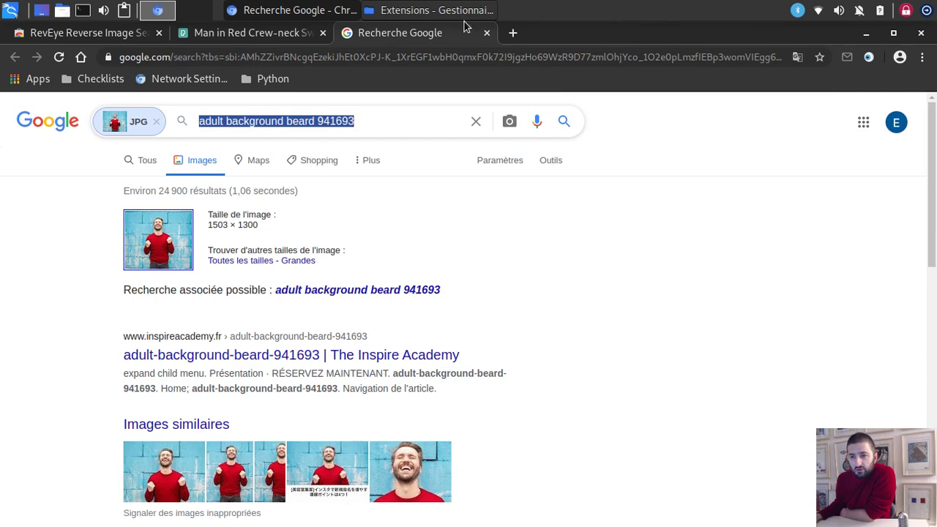
{"action": "left_click", "coordinate": [487, 34]}
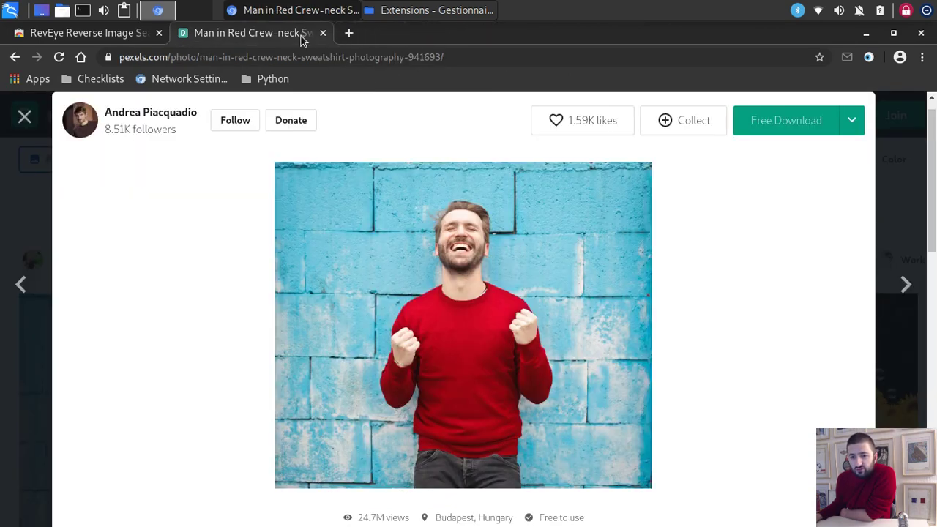
{"action": "left_click", "coordinate": [323, 33]}
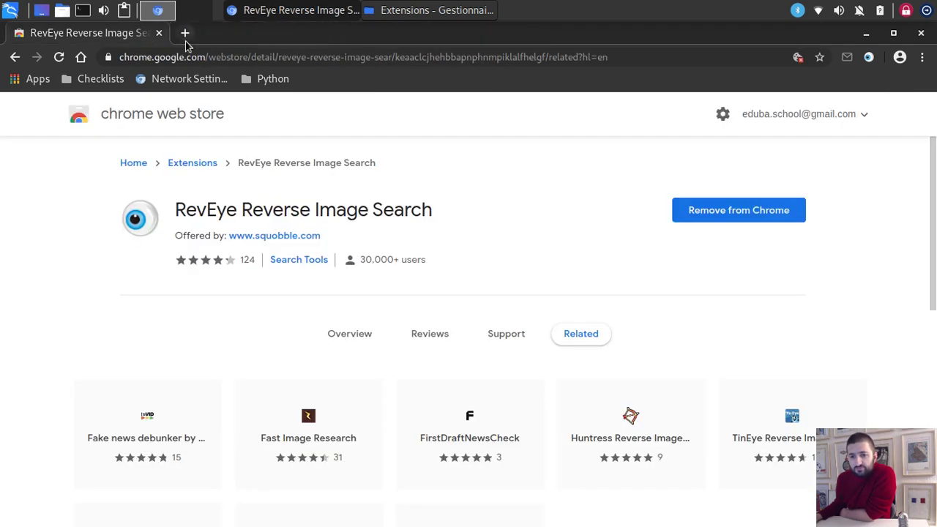
Search Google for "macron" in a new tab, look over the results and dismiss the page translation offer
{"action": "left_click", "coordinate": [185, 34]}
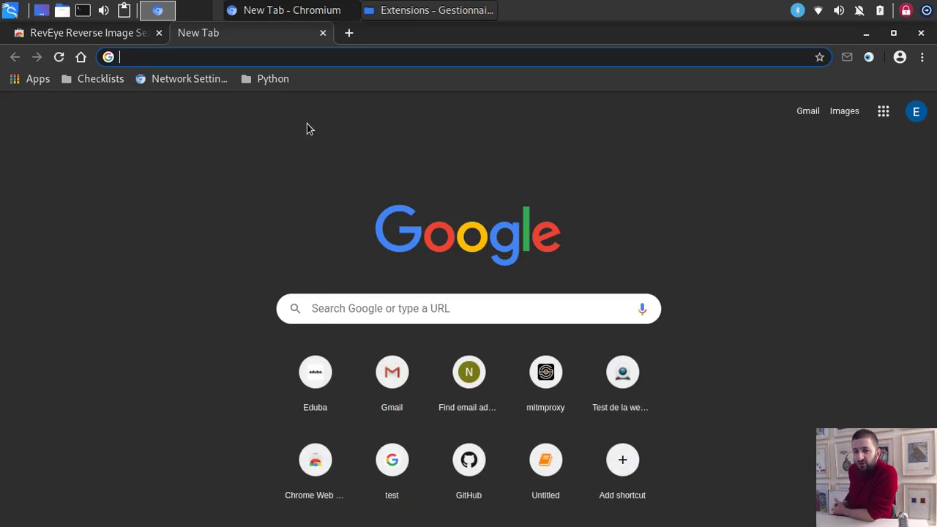
{"action": "left_click", "coordinate": [372, 312]}
{"action": "type", "text": "ma"}
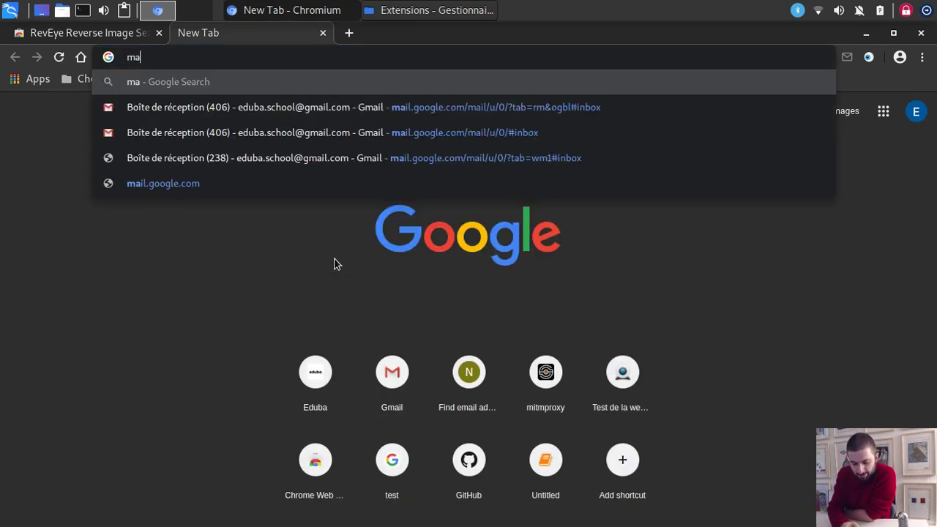
{"action": "type", "text": "cron"}
{"action": "key", "text": "Return"}
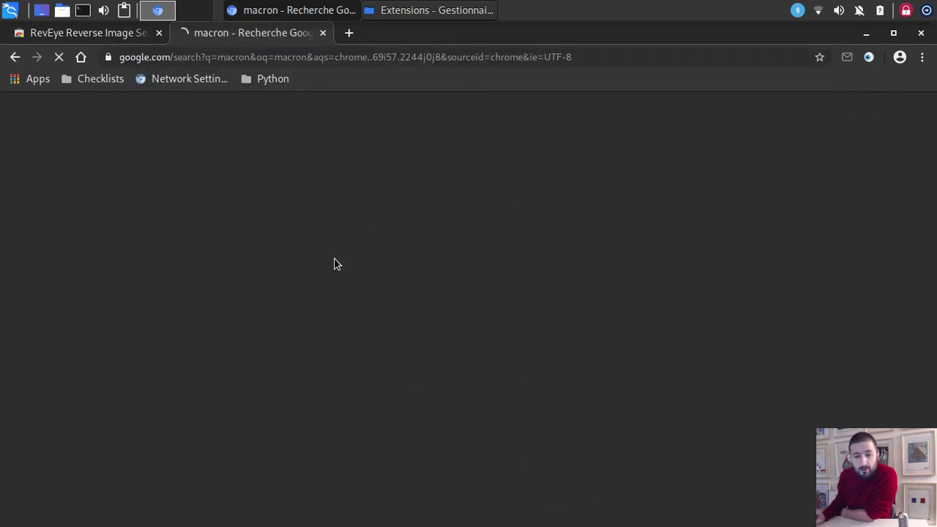
{"action": "scroll", "coordinate": [252, 316], "scroll_direction": "down", "scroll_amount": 4}
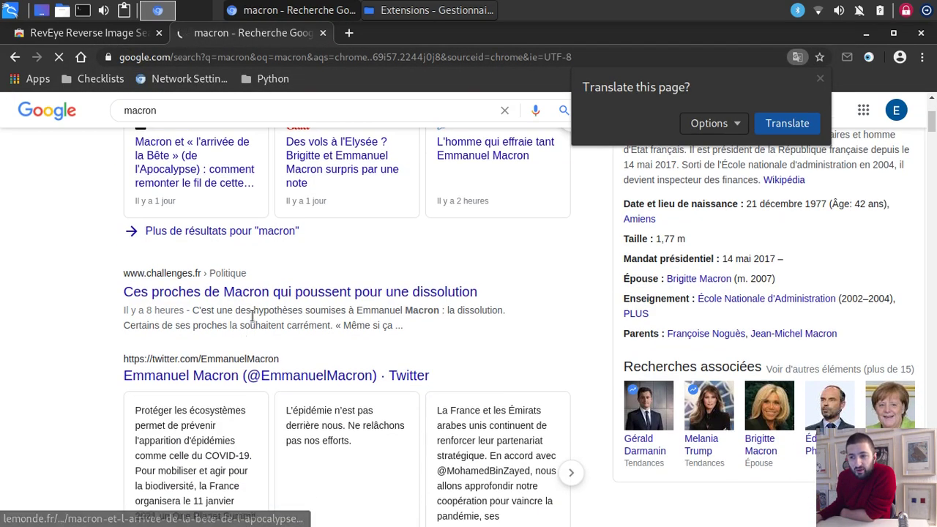
{"action": "left_click", "coordinate": [819, 78]}
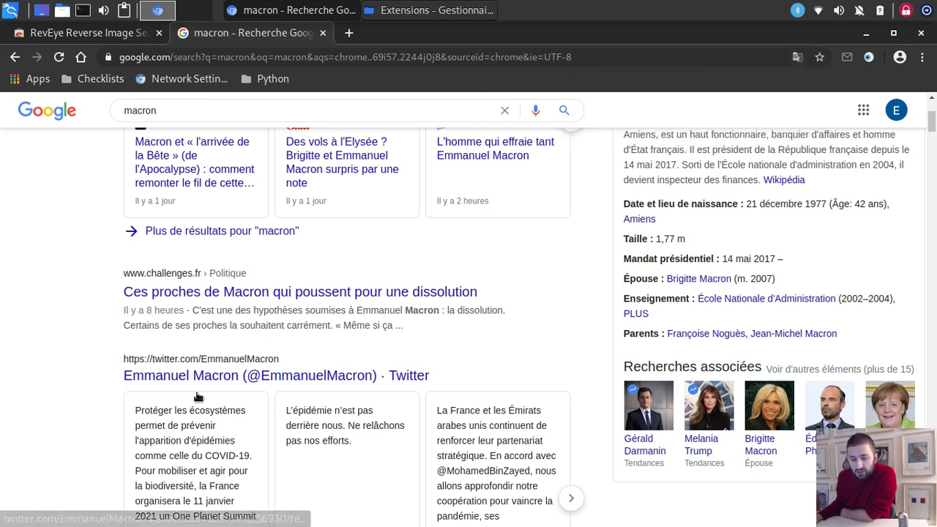
{"action": "scroll", "coordinate": [251, 332], "scroll_direction": "up", "scroll_amount": 3}
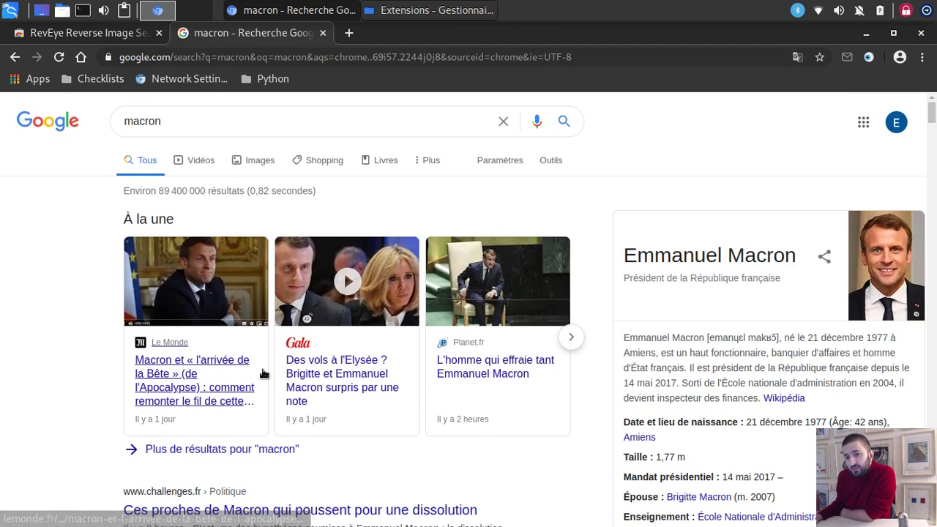
Show the image results for macron and open the preview of the Wikipedia portrait of Emmanuel Macron
{"action": "left_click", "coordinate": [239, 161]}
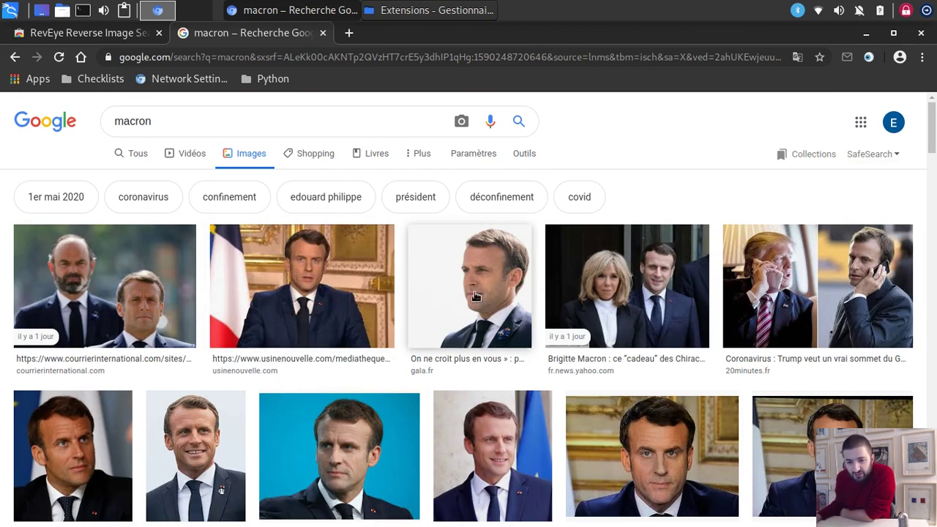
{"action": "scroll", "coordinate": [474, 295], "scroll_direction": "down", "scroll_amount": 3}
{"action": "left_click", "coordinate": [194, 338]}
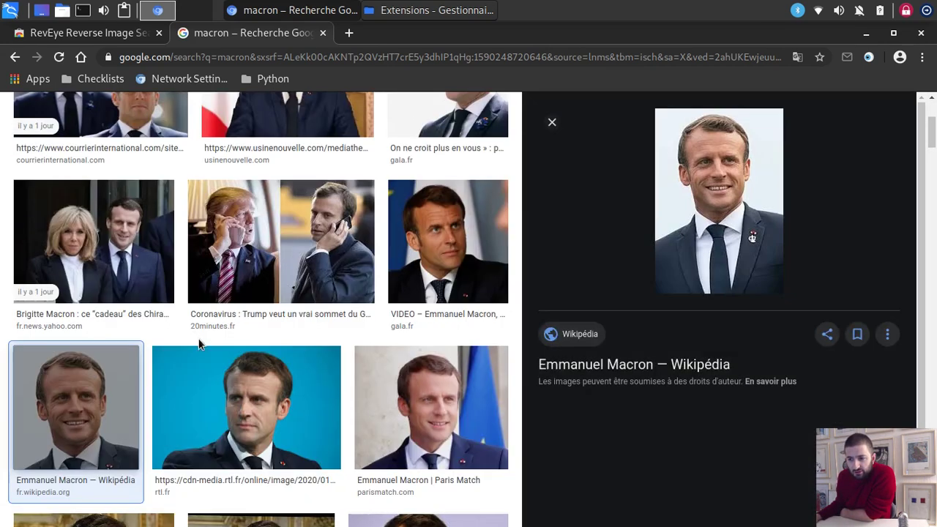
Run a RevEye reverse image search of the previewed Wikipedia portrait on all search engines
{"action": "right_click", "coordinate": [715, 192]}
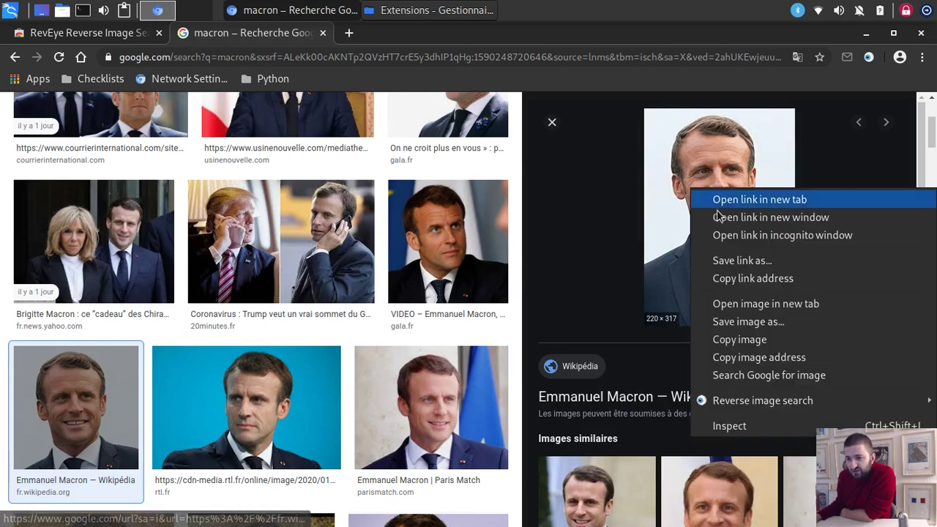
{"action": "mouse_move", "coordinate": [729, 401]}
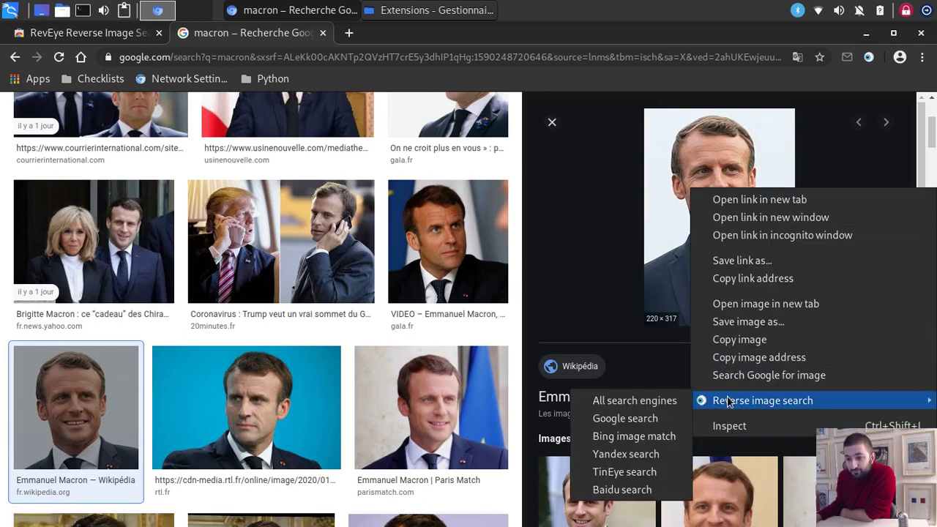
{"action": "left_click", "coordinate": [667, 400]}
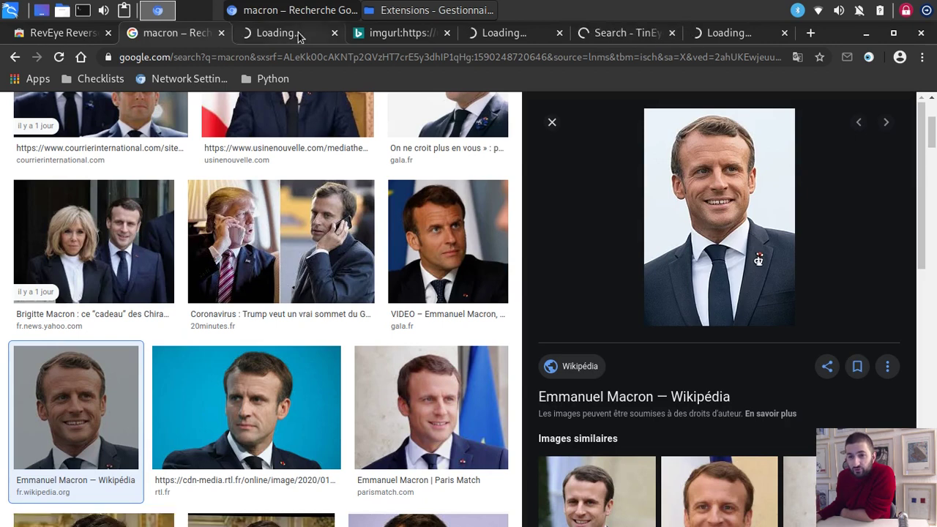
Examine the portrait's Google reverse search results down to the pages with identical images, and dismiss the translation offer
{"action": "left_click", "coordinate": [298, 35]}
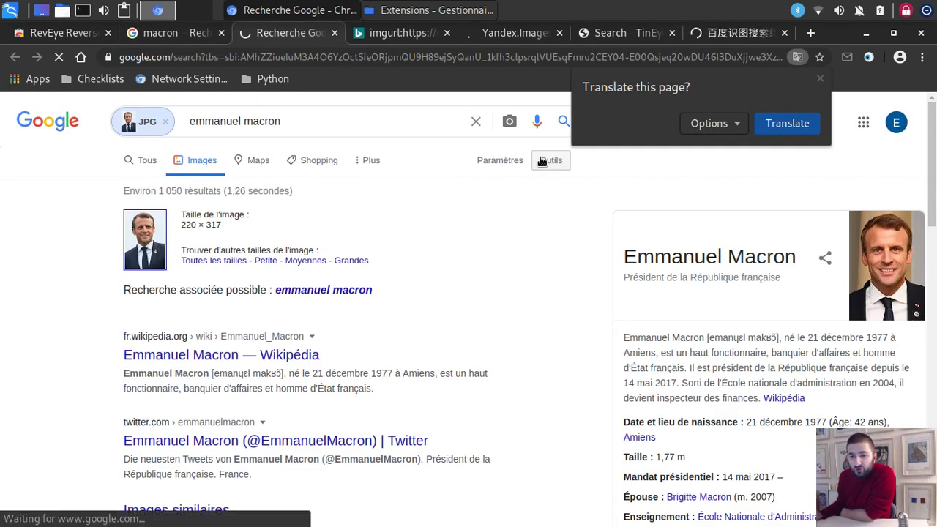
{"action": "scroll", "coordinate": [541, 289], "scroll_direction": "down", "scroll_amount": 5}
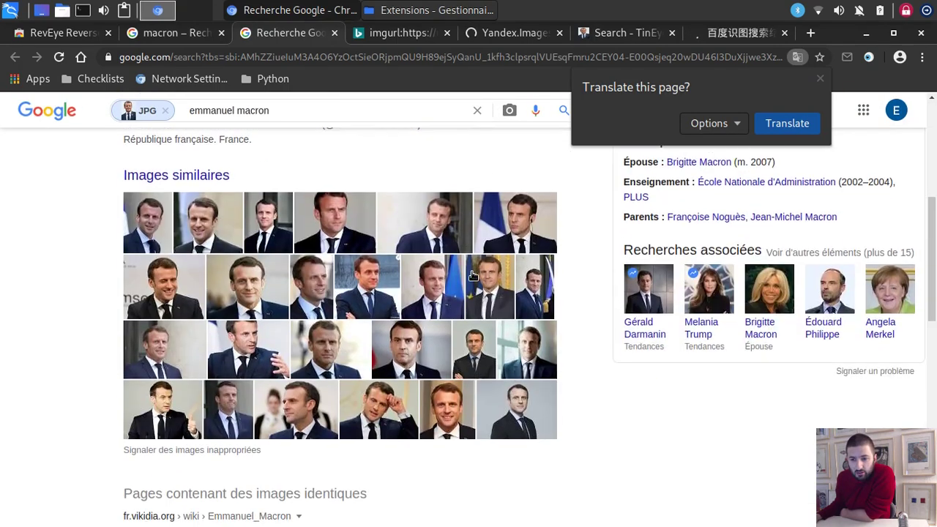
{"action": "scroll", "coordinate": [541, 290], "scroll_direction": "down", "scroll_amount": 8}
{"action": "scroll", "coordinate": [525, 324], "scroll_direction": "up", "scroll_amount": 8}
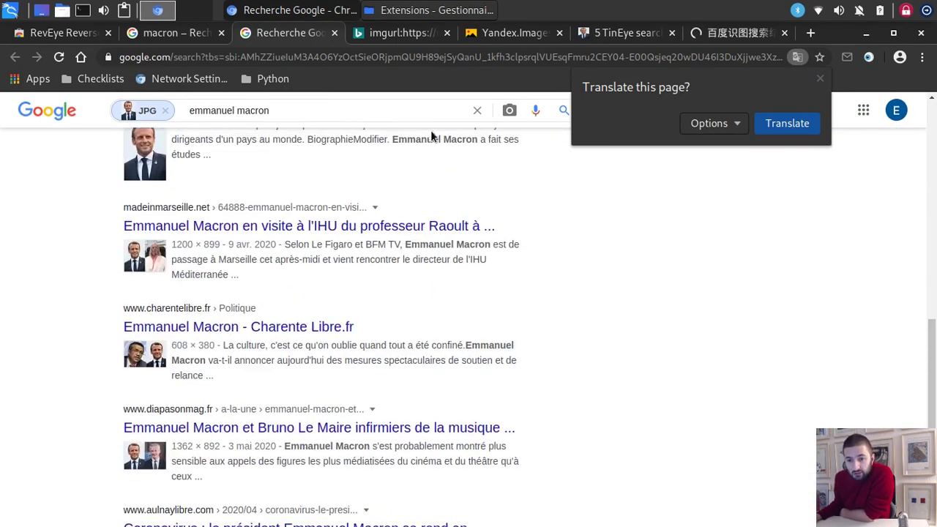
{"action": "scroll", "coordinate": [461, 292], "scroll_direction": "up", "scroll_amount": 5}
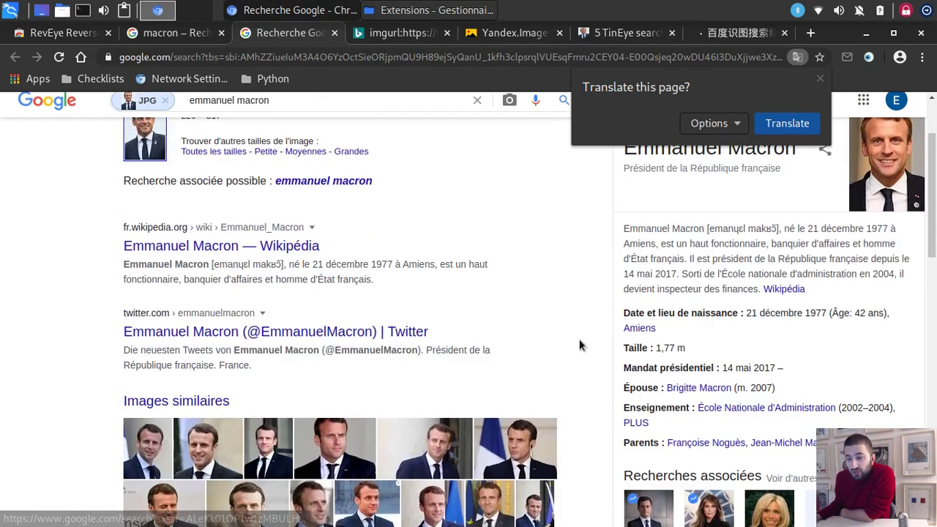
{"action": "left_click", "coordinate": [819, 80]}
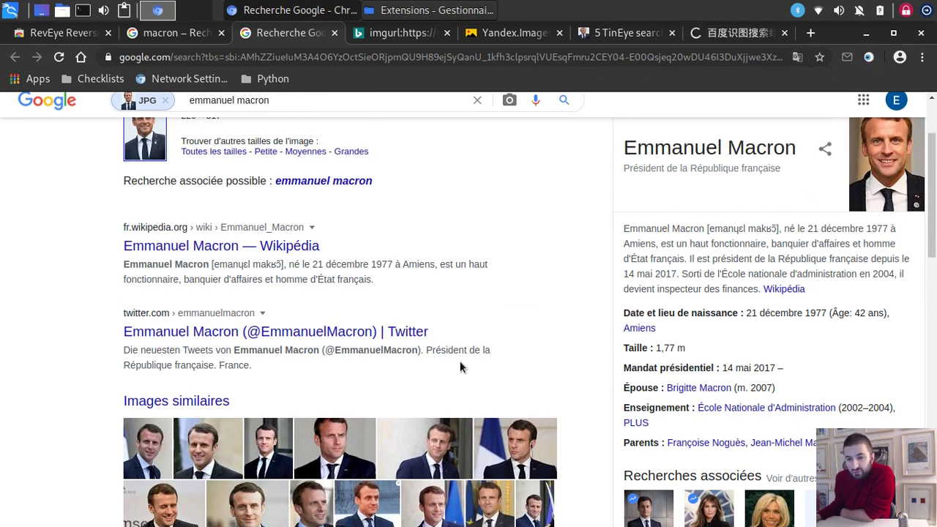
Compare Google's suggested related search and the Wikipedia and Twitter entries with the similar images found for the portrait
{"action": "scroll", "coordinate": [461, 366], "scroll_direction": "up", "scroll_amount": 3}
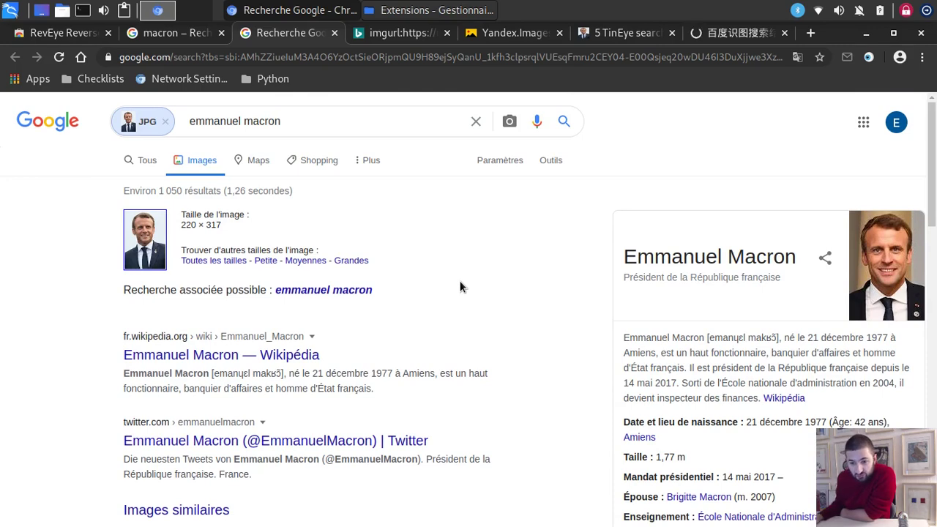
{"action": "scroll", "coordinate": [499, 251], "scroll_direction": "down", "scroll_amount": 5}
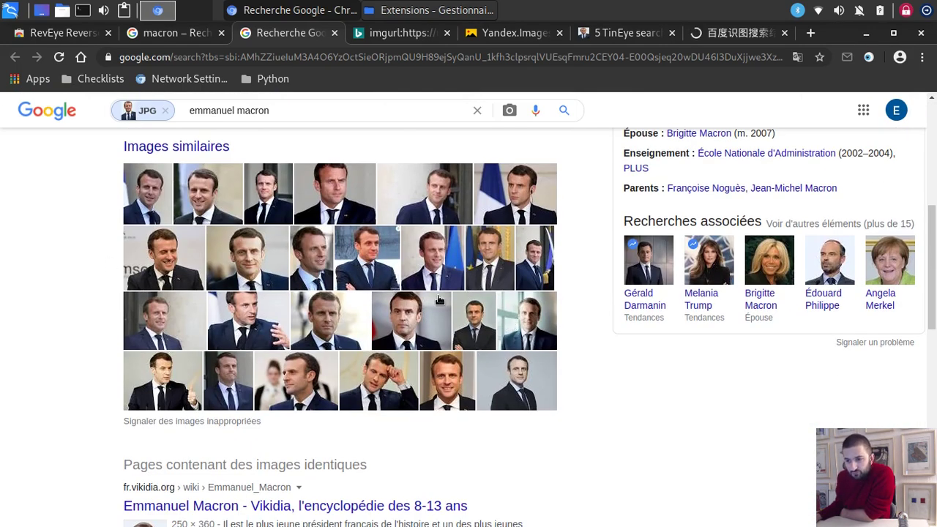
{"action": "scroll", "coordinate": [439, 300], "scroll_direction": "up", "scroll_amount": 3}
{"action": "scroll", "coordinate": [503, 267], "scroll_direction": "down", "scroll_amount": 2}
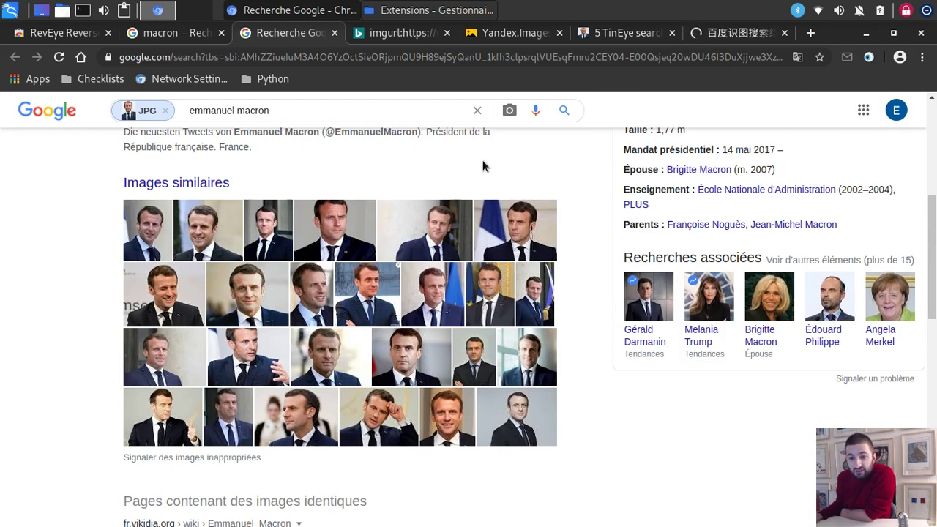
{"action": "scroll", "coordinate": [388, 272], "scroll_direction": "up", "scroll_amount": 5}
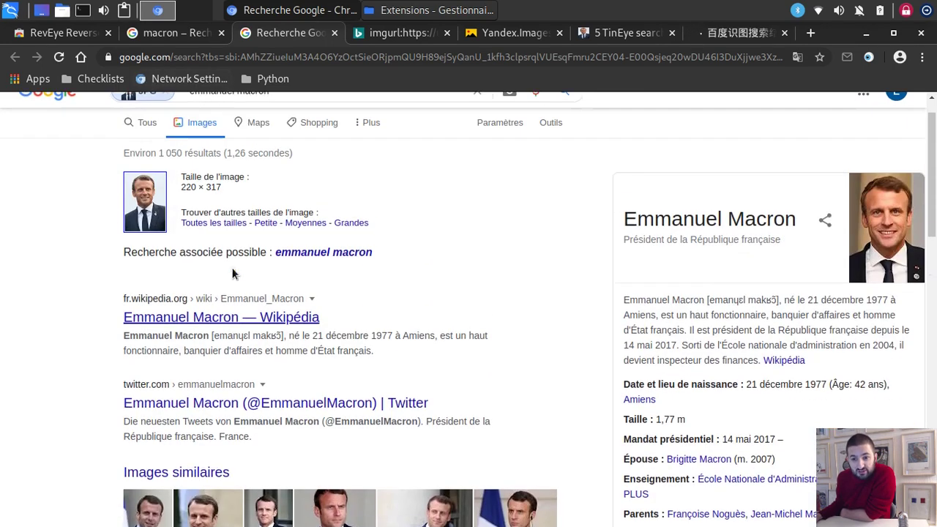
{"action": "scroll", "coordinate": [313, 423], "scroll_direction": "down", "scroll_amount": 3}
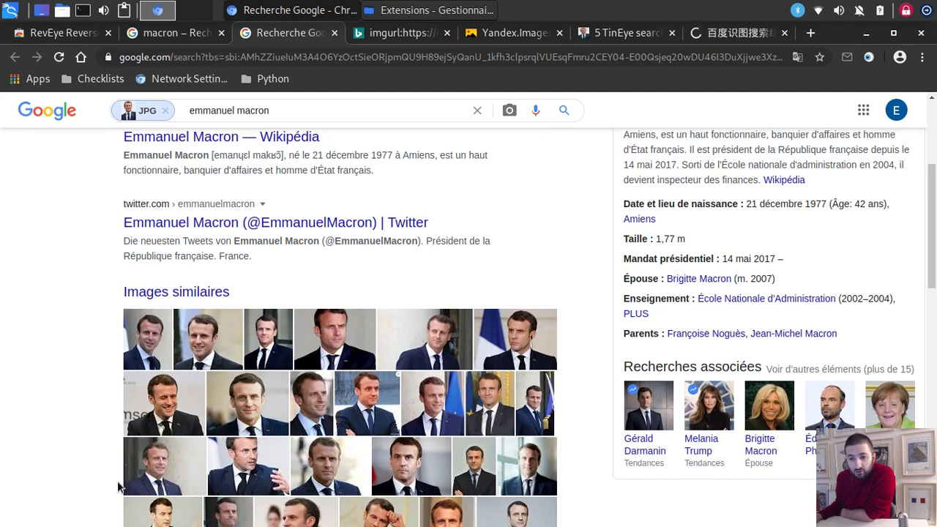
{"action": "scroll", "coordinate": [295, 364], "scroll_direction": "up", "scroll_amount": 2}
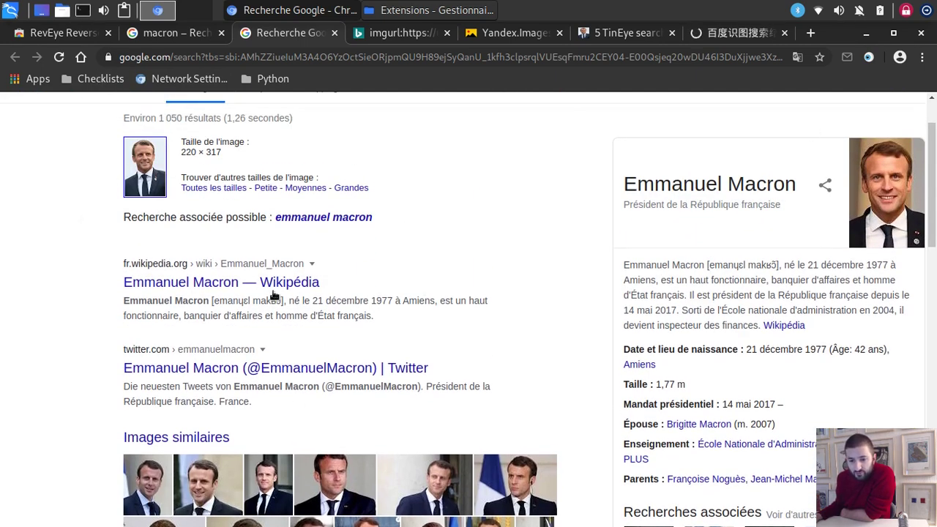
{"action": "scroll", "coordinate": [272, 295], "scroll_direction": "down", "scroll_amount": 2}
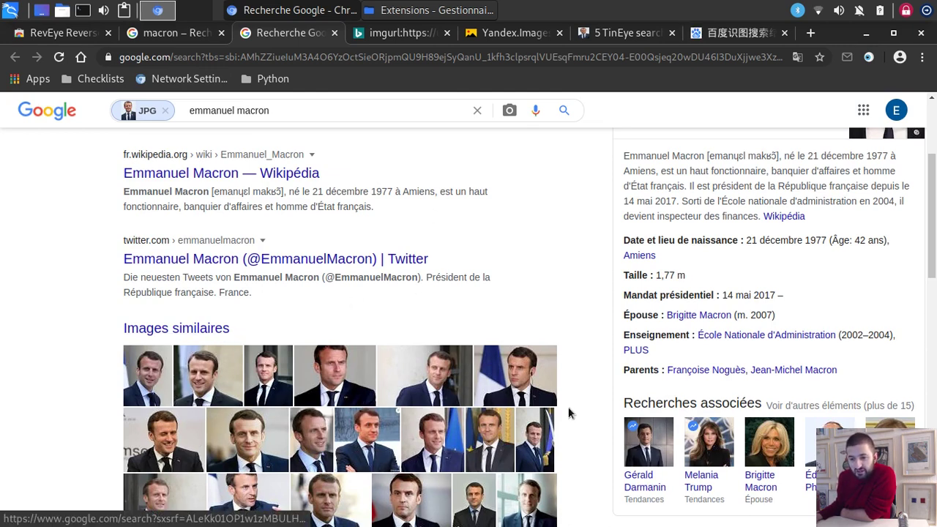
{"action": "scroll", "coordinate": [481, 422], "scroll_direction": "down", "scroll_amount": 2}
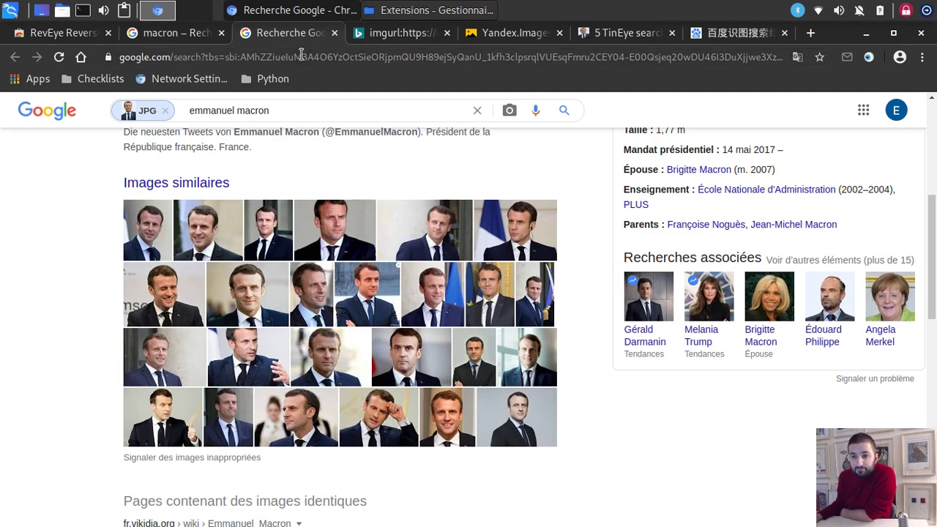
Close the Google results and examine Bing's overview for the portrait, from the Looks like match down to the similar images
{"action": "left_click", "coordinate": [335, 35]}
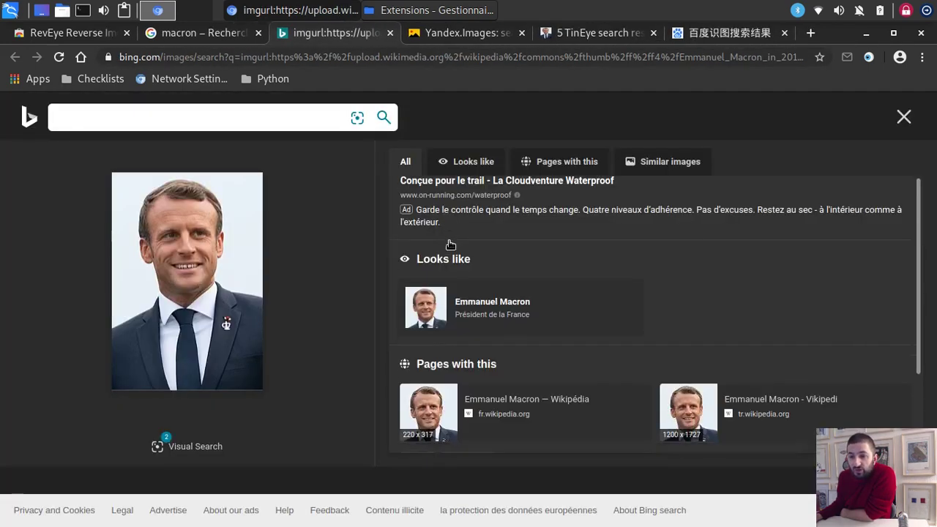
{"action": "scroll", "coordinate": [650, 370], "scroll_direction": "down", "scroll_amount": 10}
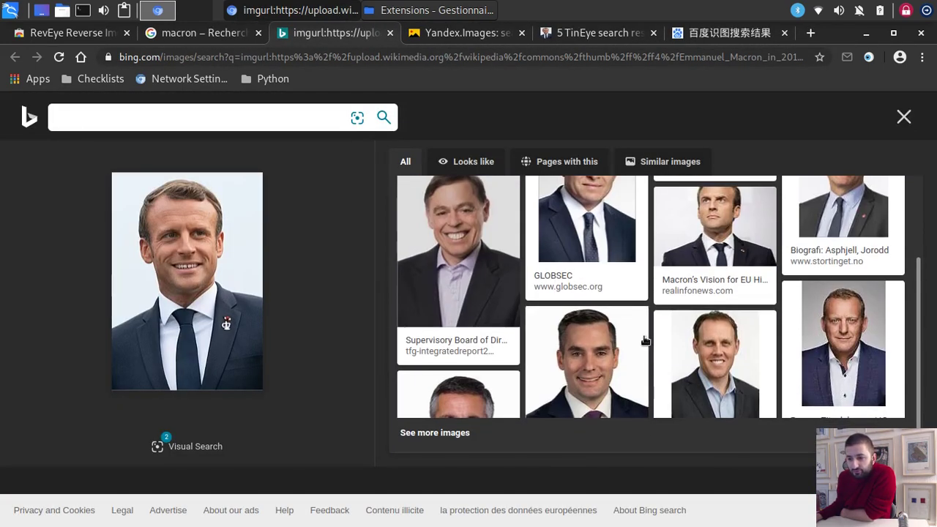
{"action": "scroll", "coordinate": [629, 326], "scroll_direction": "down", "scroll_amount": 5}
{"action": "scroll", "coordinate": [613, 306], "scroll_direction": "up", "scroll_amount": 15}
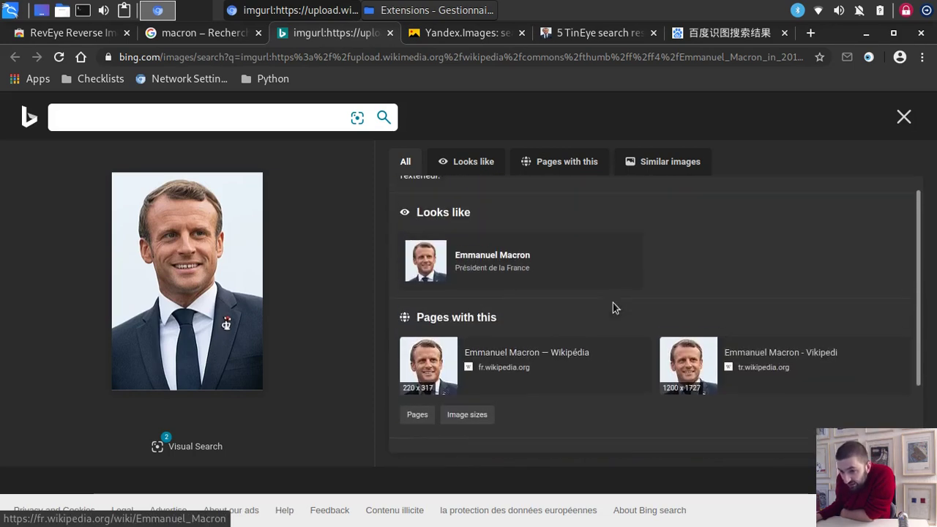
{"action": "scroll", "coordinate": [607, 304], "scroll_direction": "down", "scroll_amount": 3}
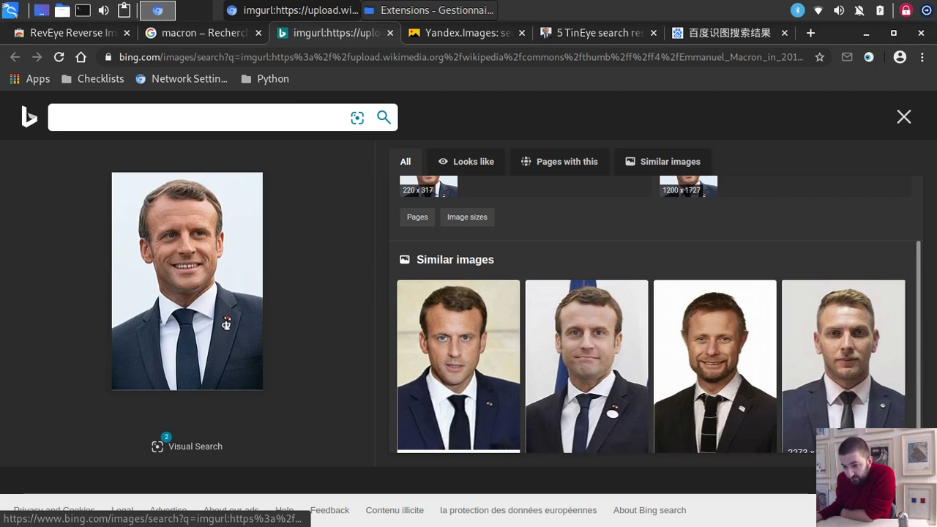
{"action": "scroll", "coordinate": [838, 384], "scroll_direction": "down", "scroll_amount": 1}
{"action": "scroll", "coordinate": [836, 384], "scroll_direction": "down", "scroll_amount": 3}
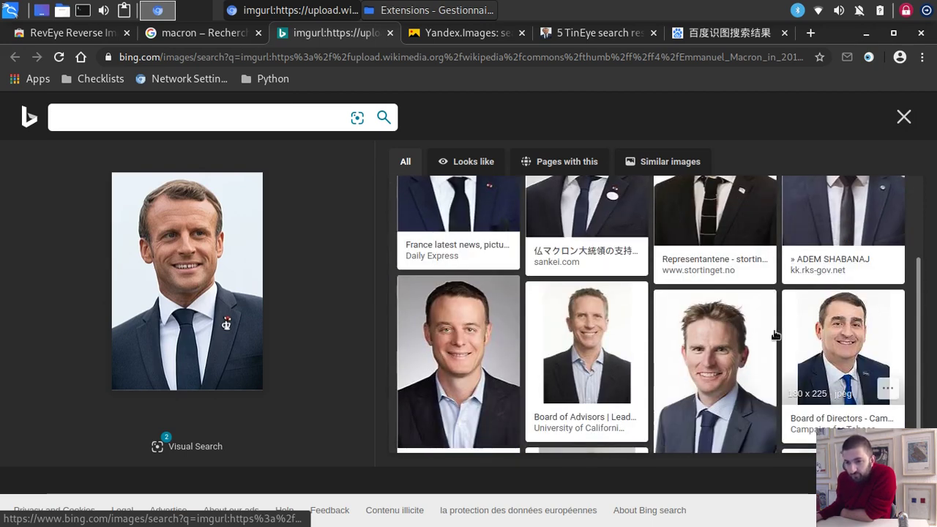
Review Bing's separate Looks like, Pages with this and Similar images results for the portrait
{"action": "left_click", "coordinate": [503, 170]}
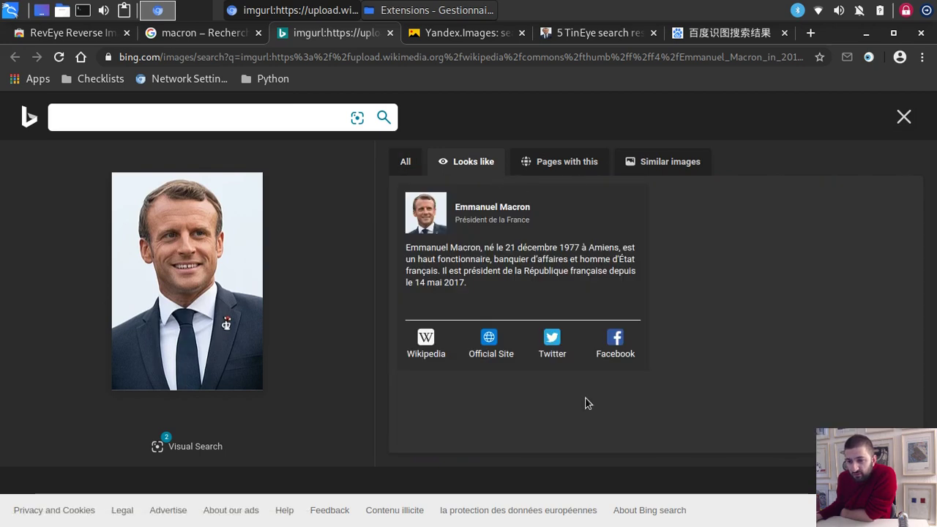
{"action": "left_click", "coordinate": [570, 162]}
{"action": "scroll", "coordinate": [615, 329], "scroll_direction": "down", "scroll_amount": 3}
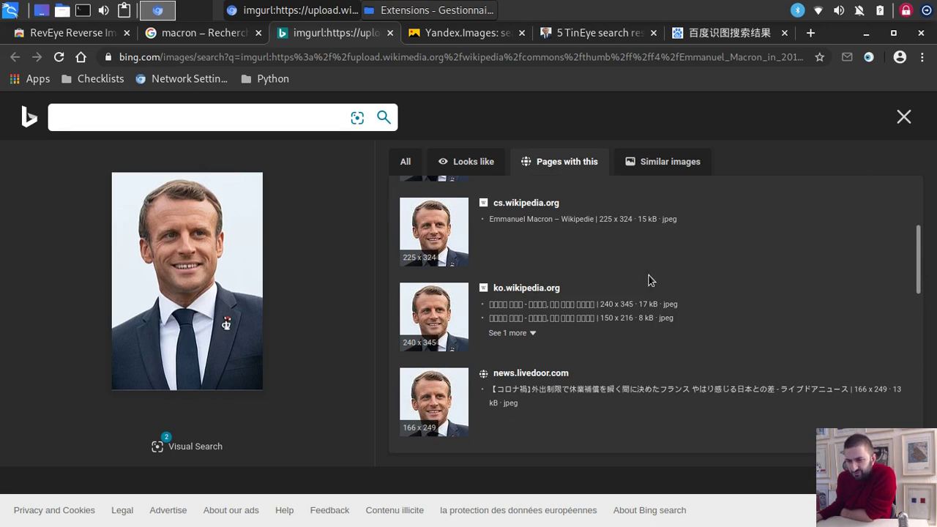
{"action": "scroll", "coordinate": [648, 280], "scroll_direction": "down", "scroll_amount": 4}
{"action": "scroll", "coordinate": [685, 330], "scroll_direction": "down", "scroll_amount": 1}
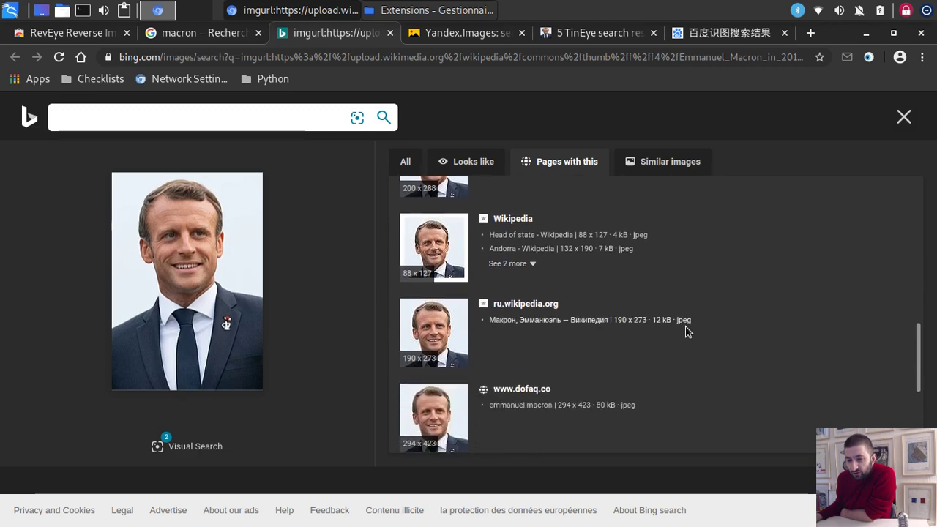
{"action": "scroll", "coordinate": [686, 327], "scroll_direction": "down", "scroll_amount": 5}
{"action": "scroll", "coordinate": [687, 318], "scroll_direction": "down", "scroll_amount": 1}
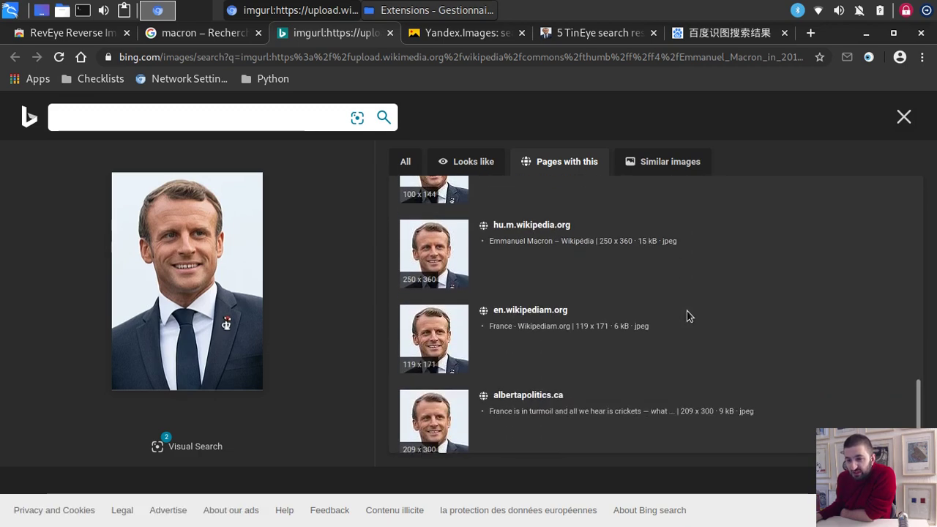
{"action": "scroll", "coordinate": [687, 316], "scroll_direction": "down", "scroll_amount": 1}
{"action": "scroll", "coordinate": [634, 319], "scroll_direction": "up", "scroll_amount": 12}
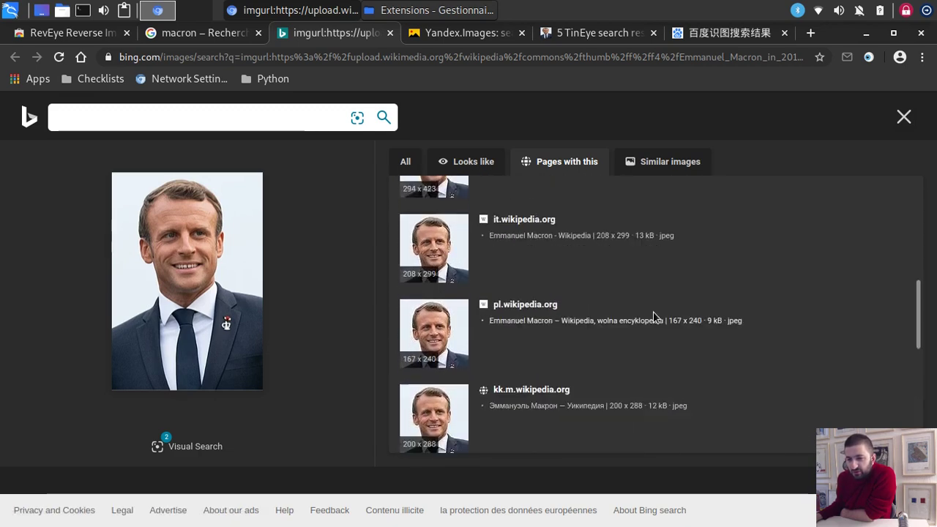
{"action": "left_click", "coordinate": [672, 170]}
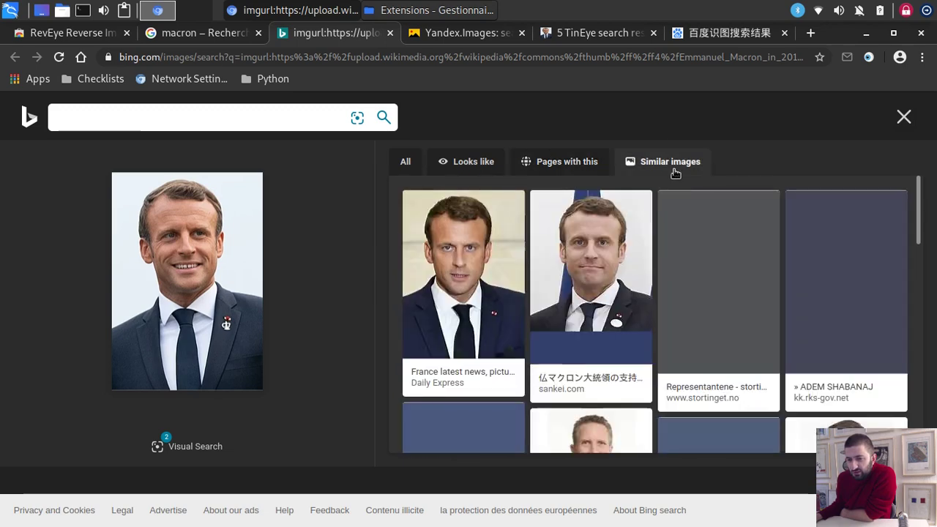
Examine the Yandex reverse search results for the portrait, going through the list of sites that contain the image
{"action": "left_click", "coordinate": [469, 33]}
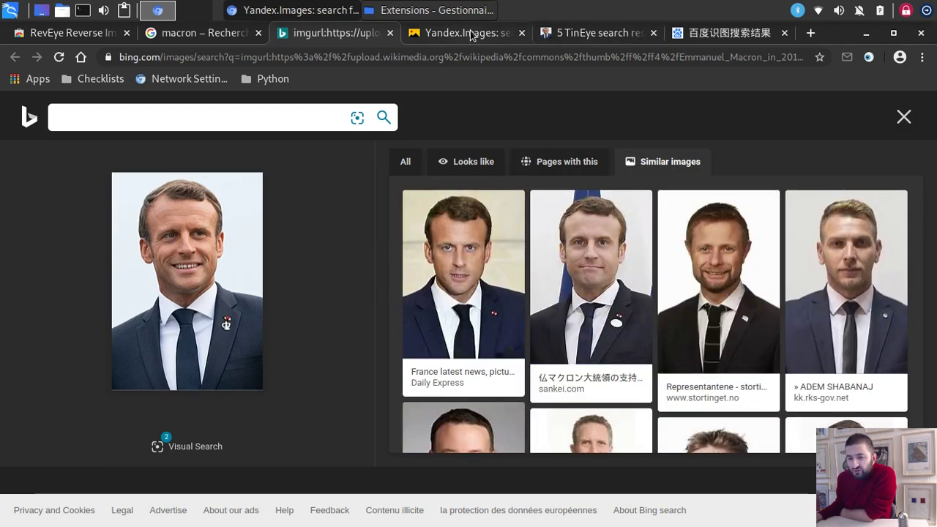
{"action": "scroll", "coordinate": [505, 396], "scroll_direction": "down", "scroll_amount": 3}
{"action": "scroll", "coordinate": [505, 395], "scroll_direction": "down", "scroll_amount": 15}
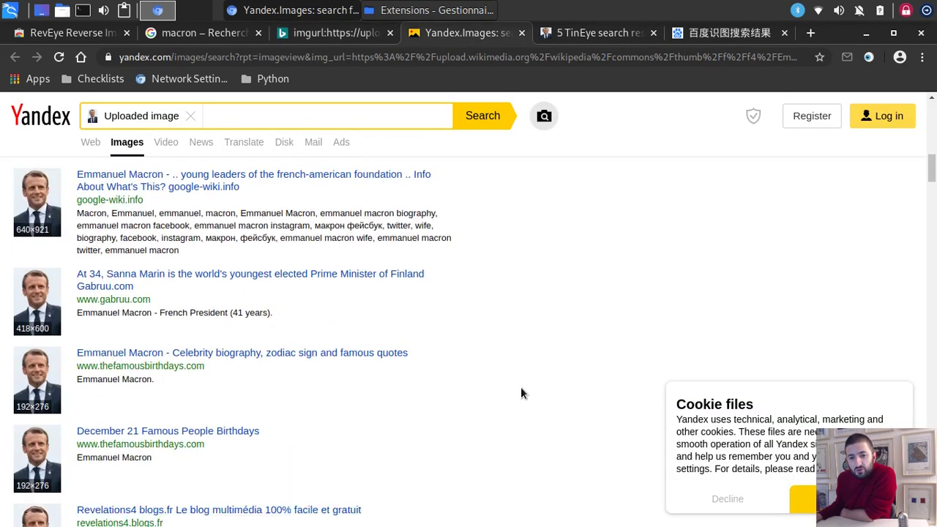
{"action": "scroll", "coordinate": [534, 378], "scroll_direction": "down", "scroll_amount": 10}
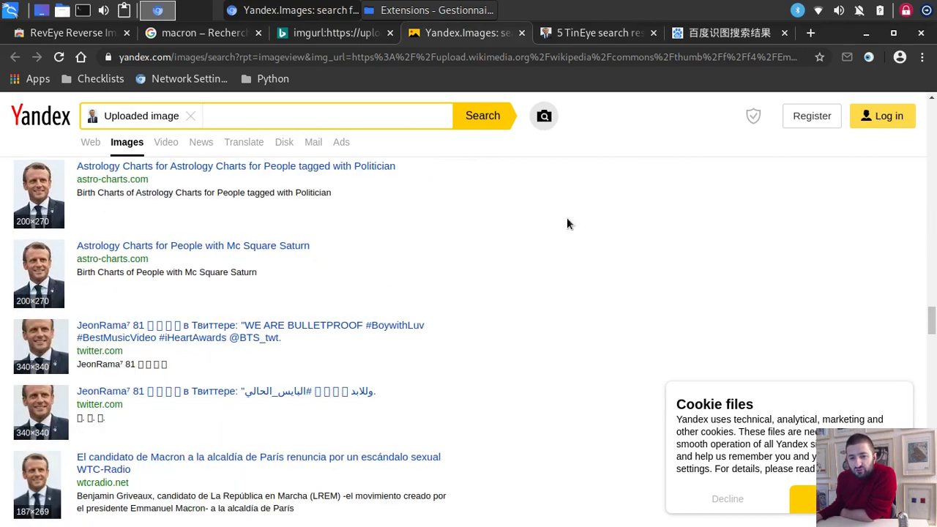
Examine the TinEye matches for the portrait, including the altered versions from superprofpapa.com
{"action": "left_click", "coordinate": [575, 34]}
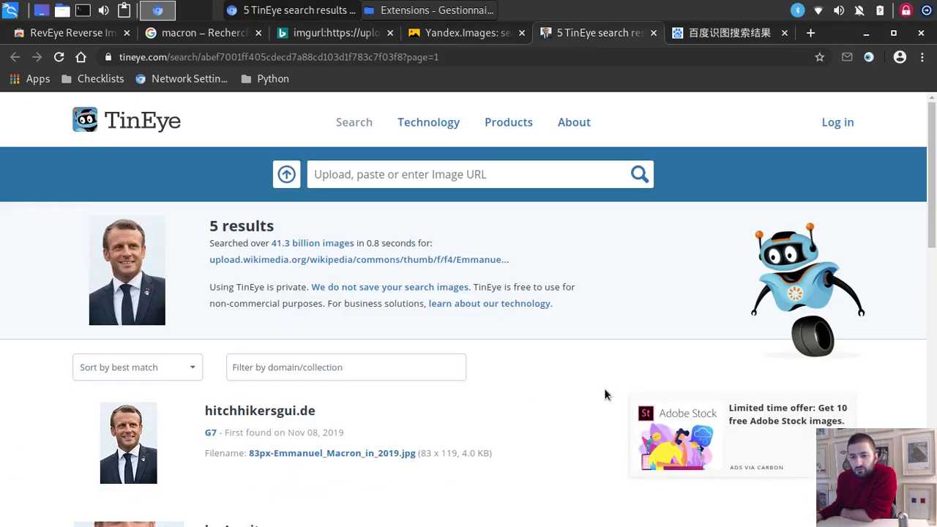
{"action": "scroll", "coordinate": [585, 416], "scroll_direction": "down", "scroll_amount": 10}
{"action": "scroll", "coordinate": [585, 413], "scroll_direction": "up", "scroll_amount": 4}
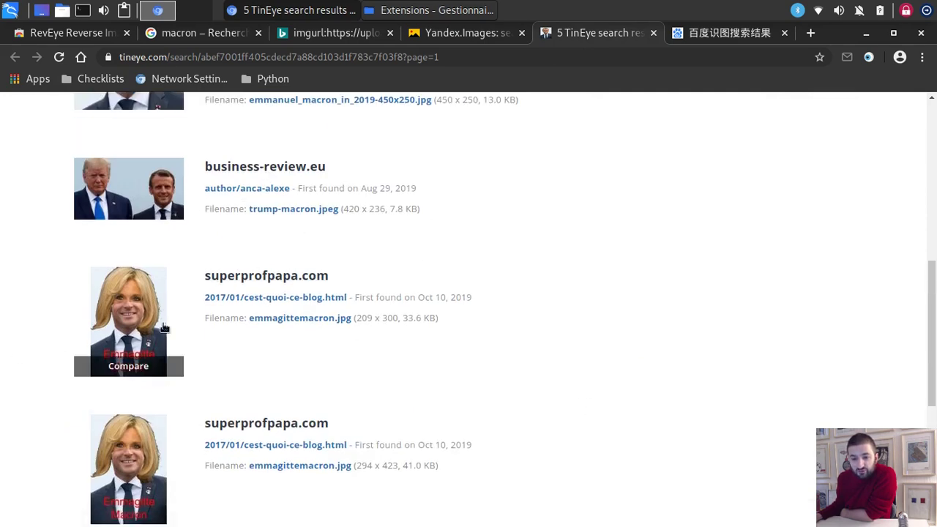
{"action": "scroll", "coordinate": [542, 335], "scroll_direction": "up", "scroll_amount": 3}
{"action": "scroll", "coordinate": [542, 335], "scroll_direction": "up", "scroll_amount": 4}
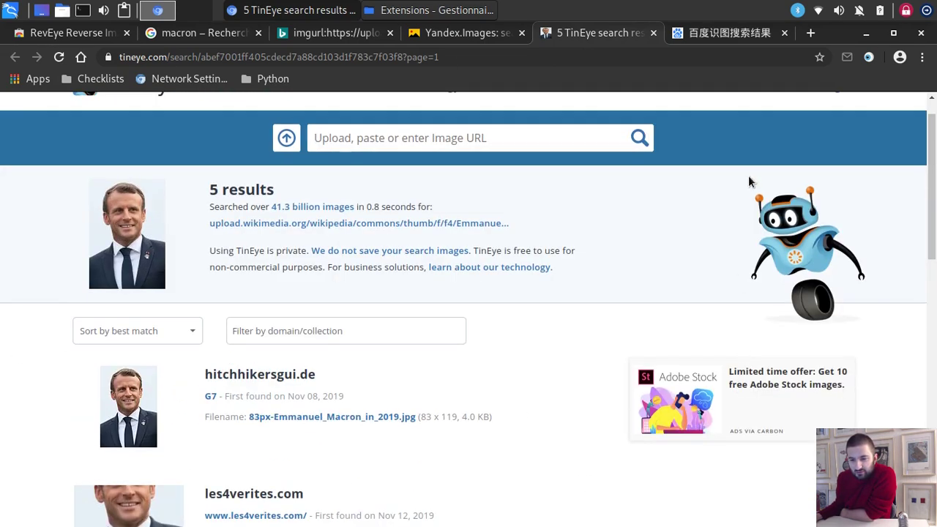
{"action": "scroll", "coordinate": [227, 313], "scroll_direction": "down", "scroll_amount": 3}
{"action": "scroll", "coordinate": [227, 313], "scroll_direction": "down", "scroll_amount": 3}
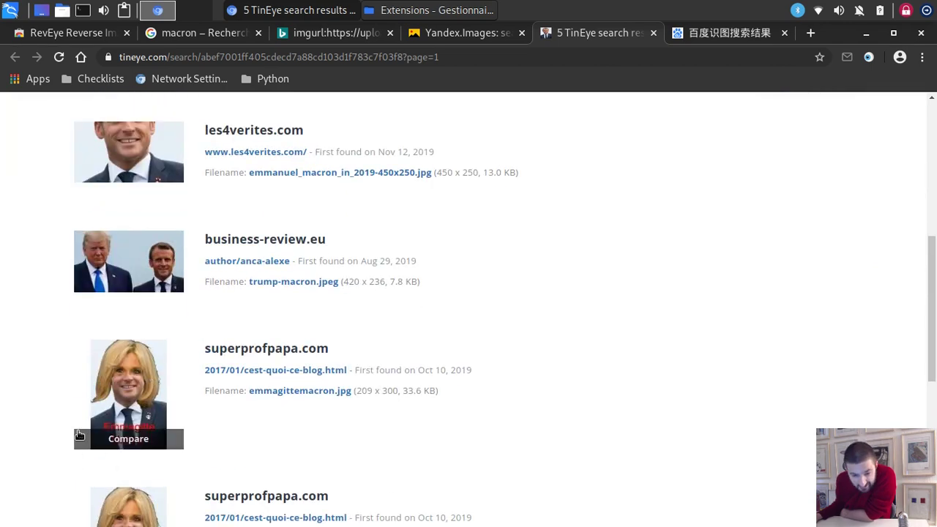
{"action": "scroll", "coordinate": [189, 505], "scroll_direction": "down", "scroll_amount": 2}
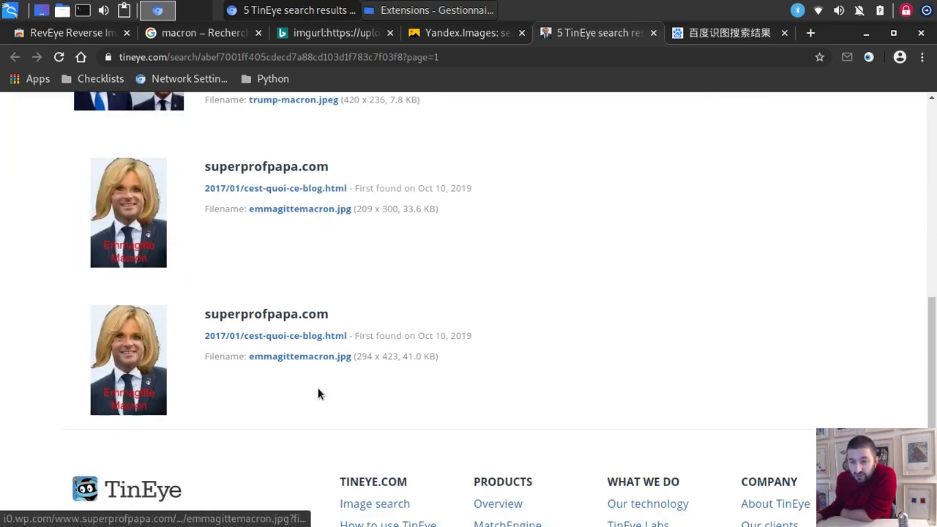
{"action": "scroll", "coordinate": [317, 387], "scroll_direction": "up", "scroll_amount": 10}
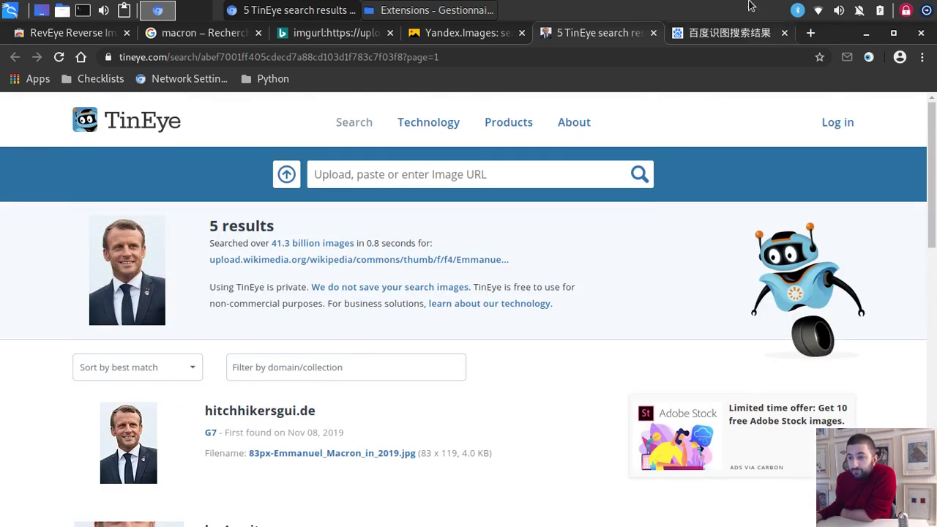
Close the TinEye results, and look over the Baidu image search page before closing it too
{"action": "left_click", "coordinate": [653, 33]}
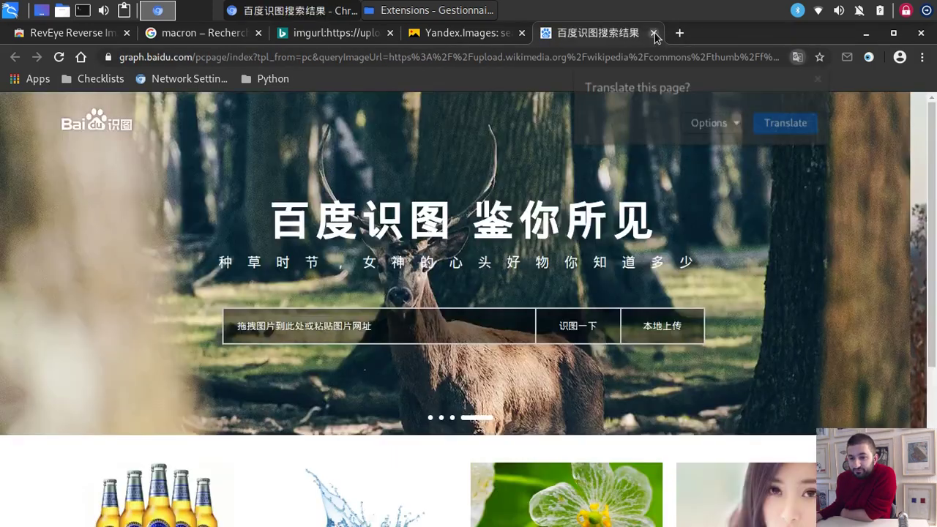
{"action": "scroll", "coordinate": [763, 222], "scroll_direction": "down", "scroll_amount": 3}
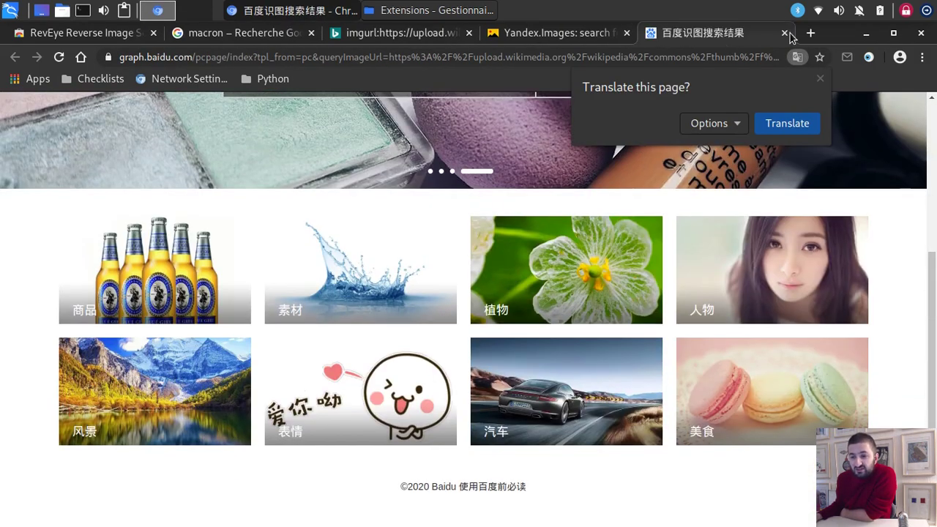
{"action": "left_click", "coordinate": [786, 33]}
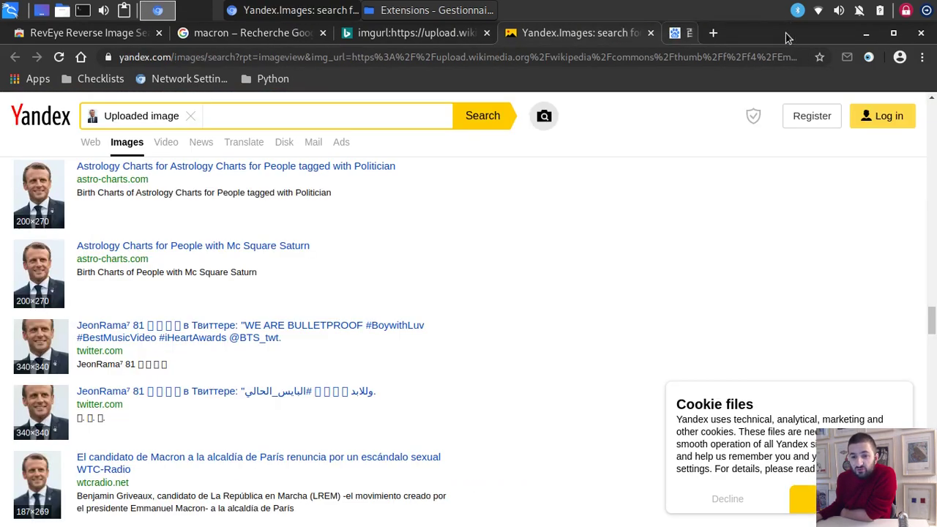
Close the Yandex, Bing and macron image search pages to return to RevEye's Chrome Web Store page
{"action": "left_click", "coordinate": [649, 33]}
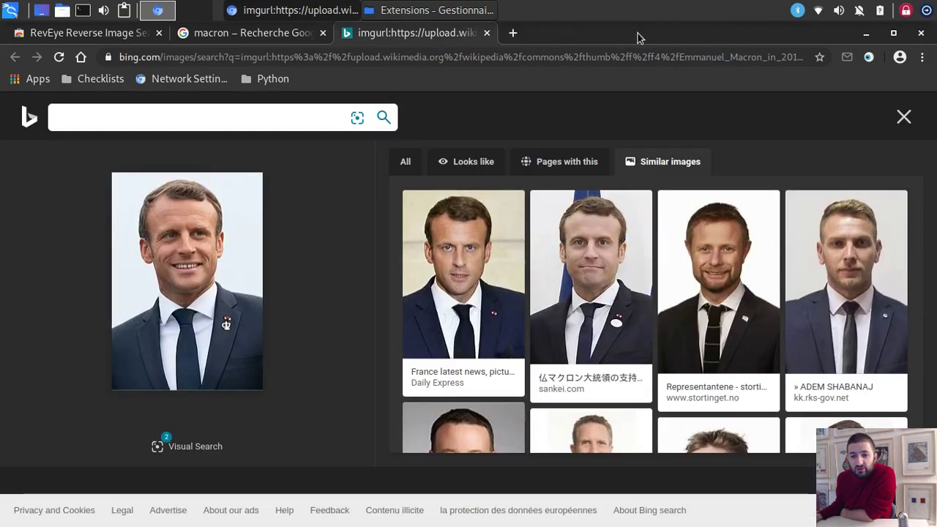
{"action": "left_click", "coordinate": [486, 33]}
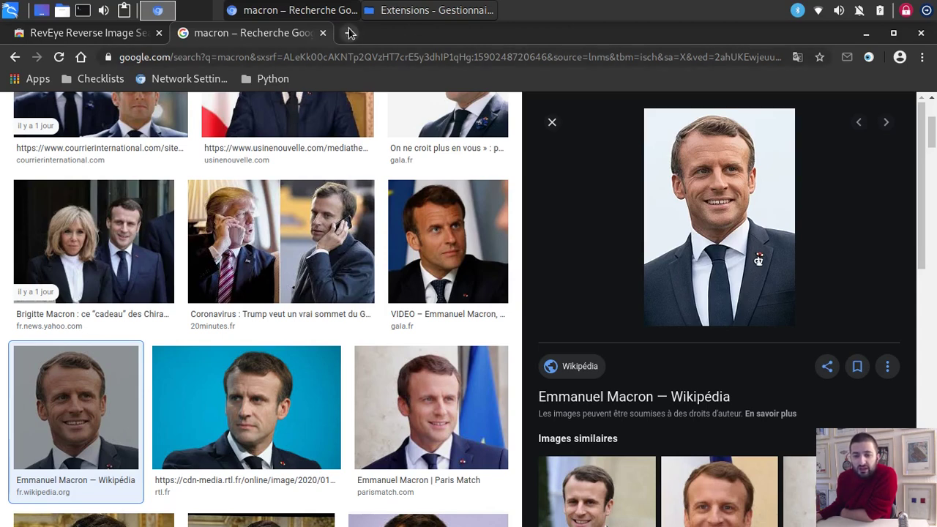
{"action": "left_click", "coordinate": [324, 33]}
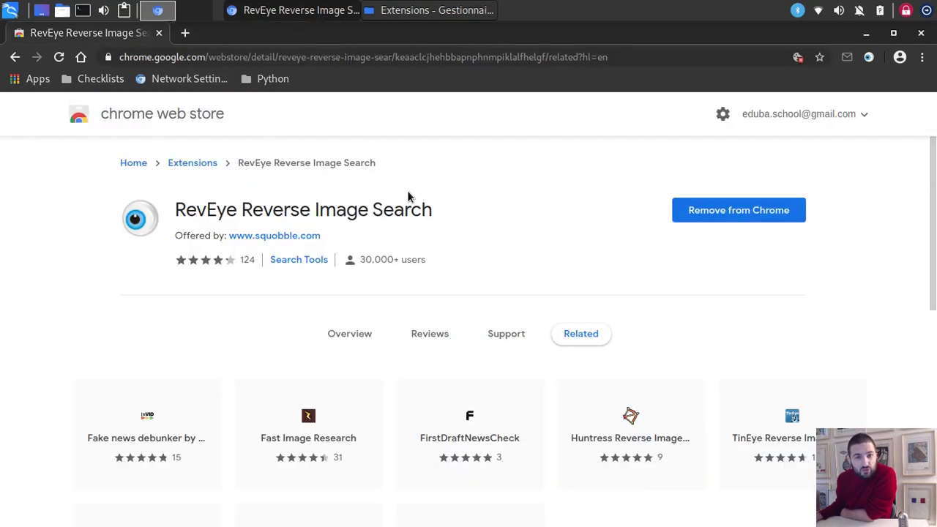